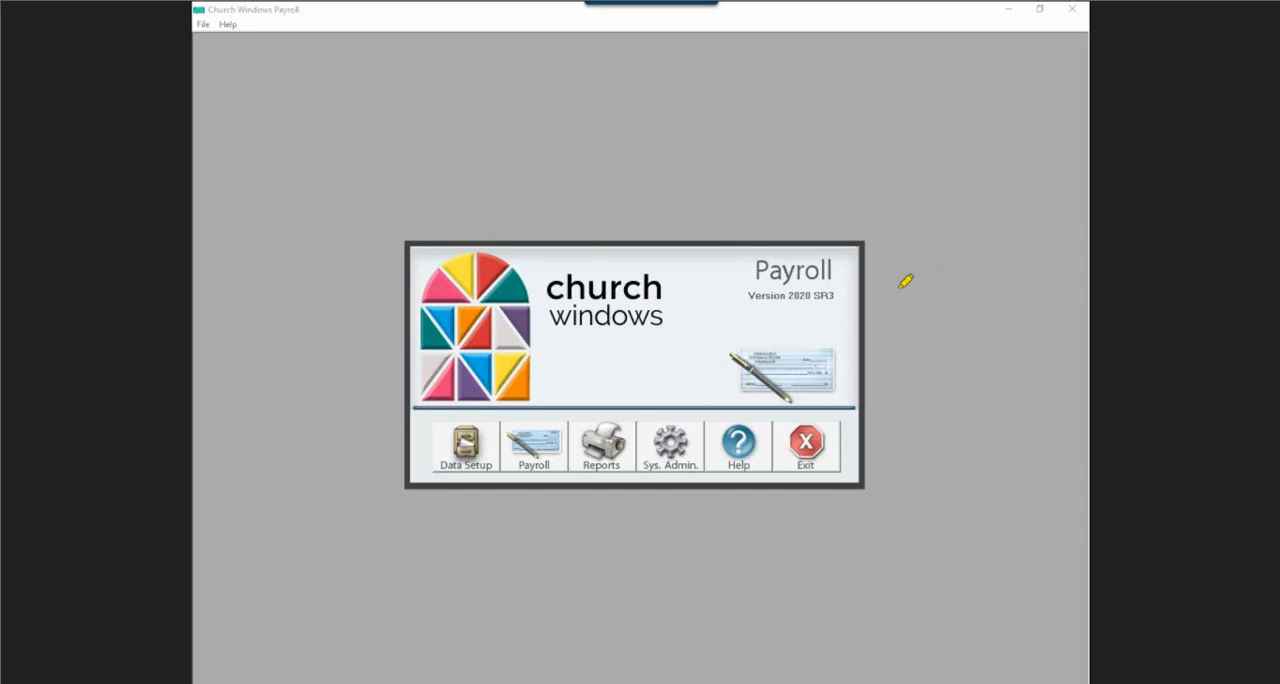
# Start the Quarterly 941 Form report from the payroll tax reports.
pyautogui.moveTo(733, 272)
pyautogui.mouseDown()
pyautogui.moveTo(882, 278)
pyautogui.moveTo(900, 312)
pyautogui.moveTo(826, 334)
pyautogui.moveTo(715, 300)
pyautogui.moveTo(732, 272)
pyautogui.moveTo(775, 263)
pyautogui.mouseUp()
pyautogui.click(594, 457)
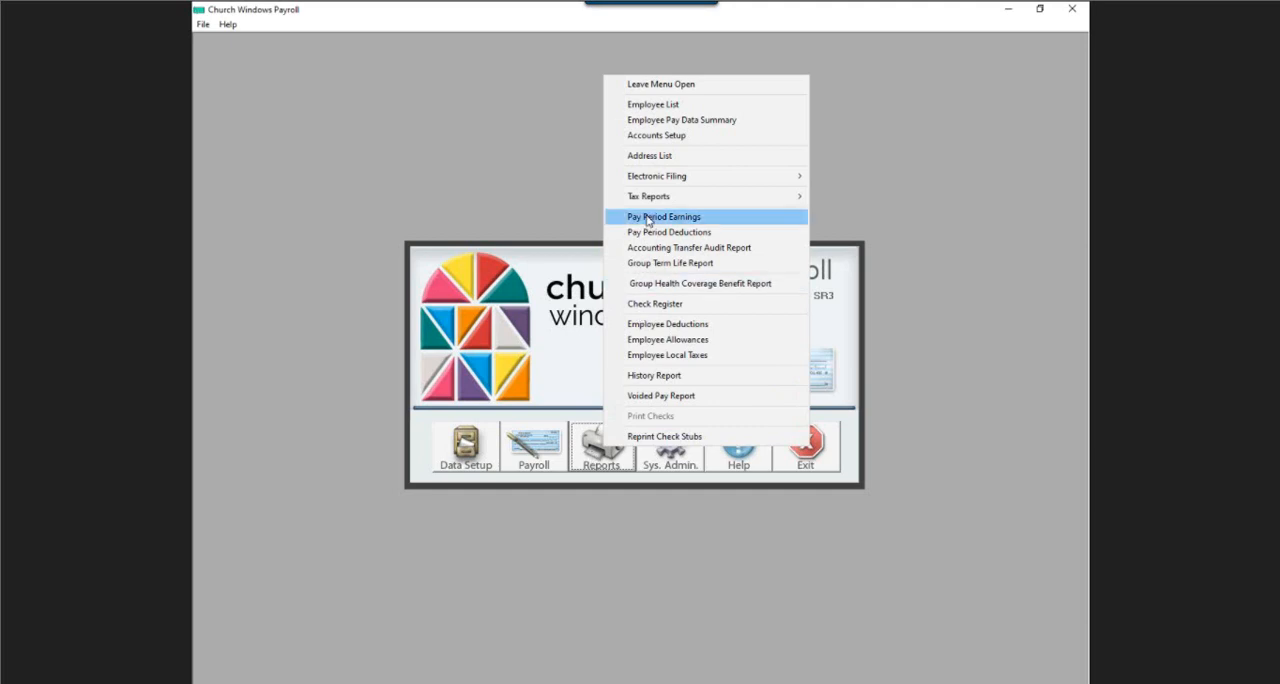
pyautogui.moveTo(654, 203)
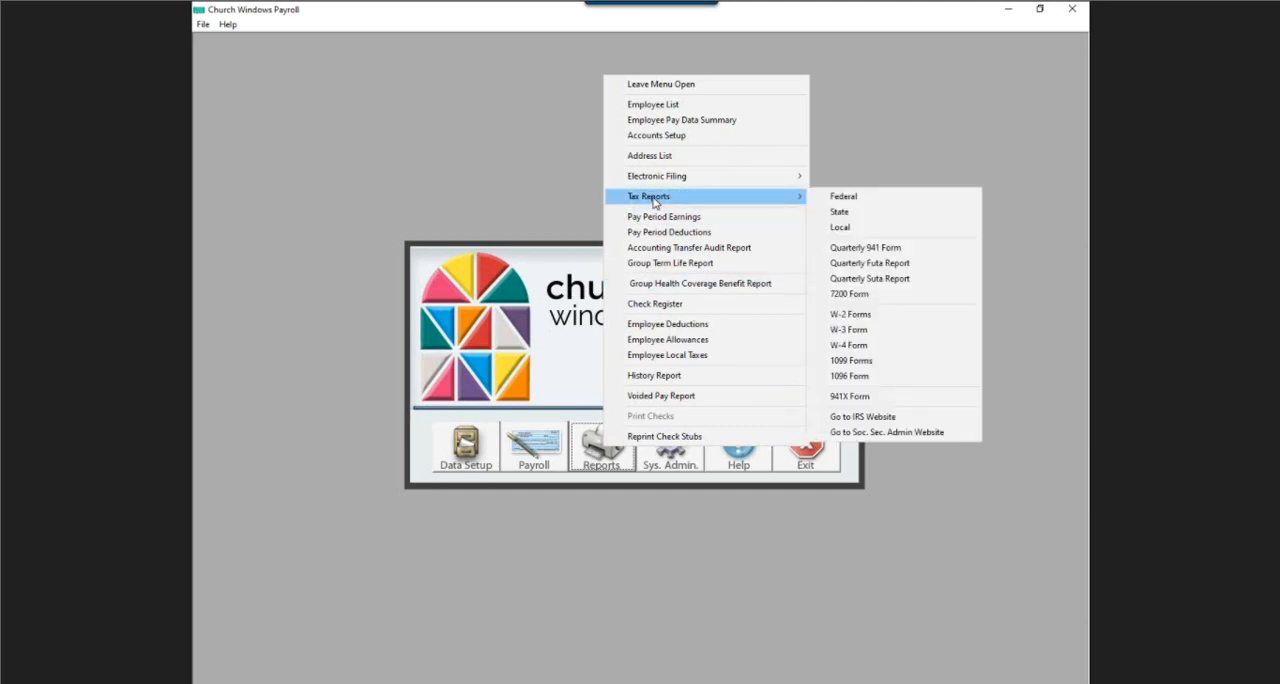
pyautogui.click(889, 248)
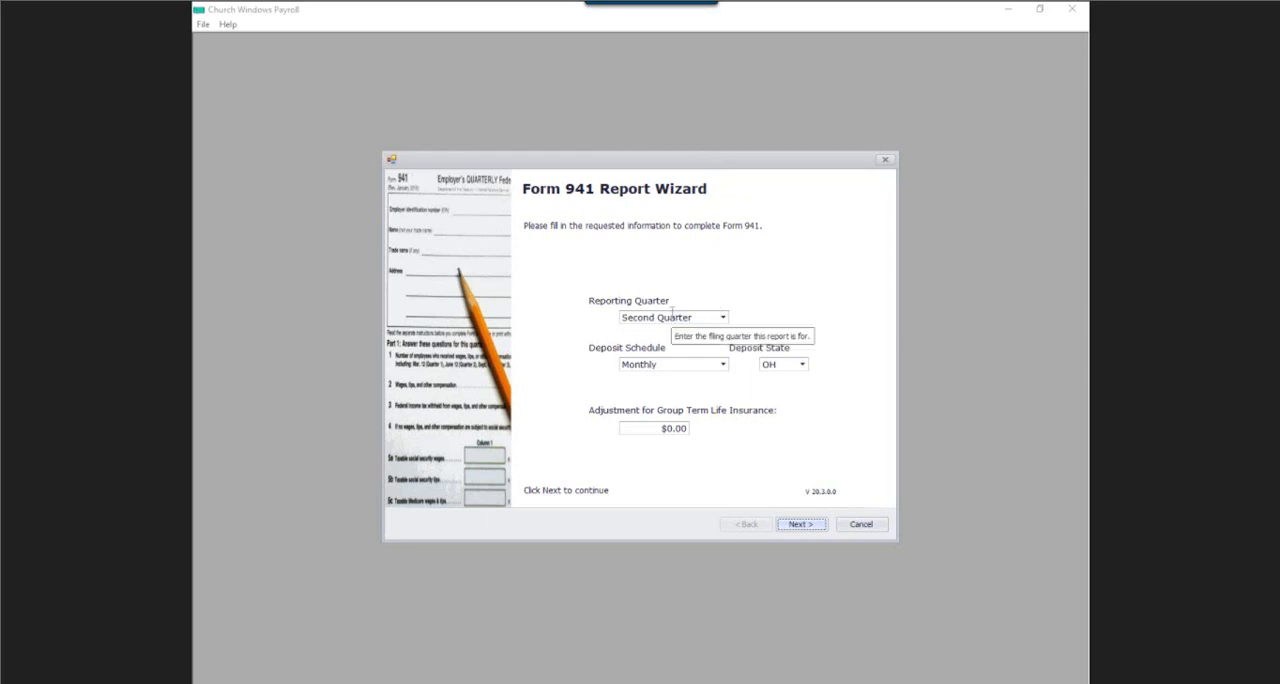
pyautogui.click(721, 366)
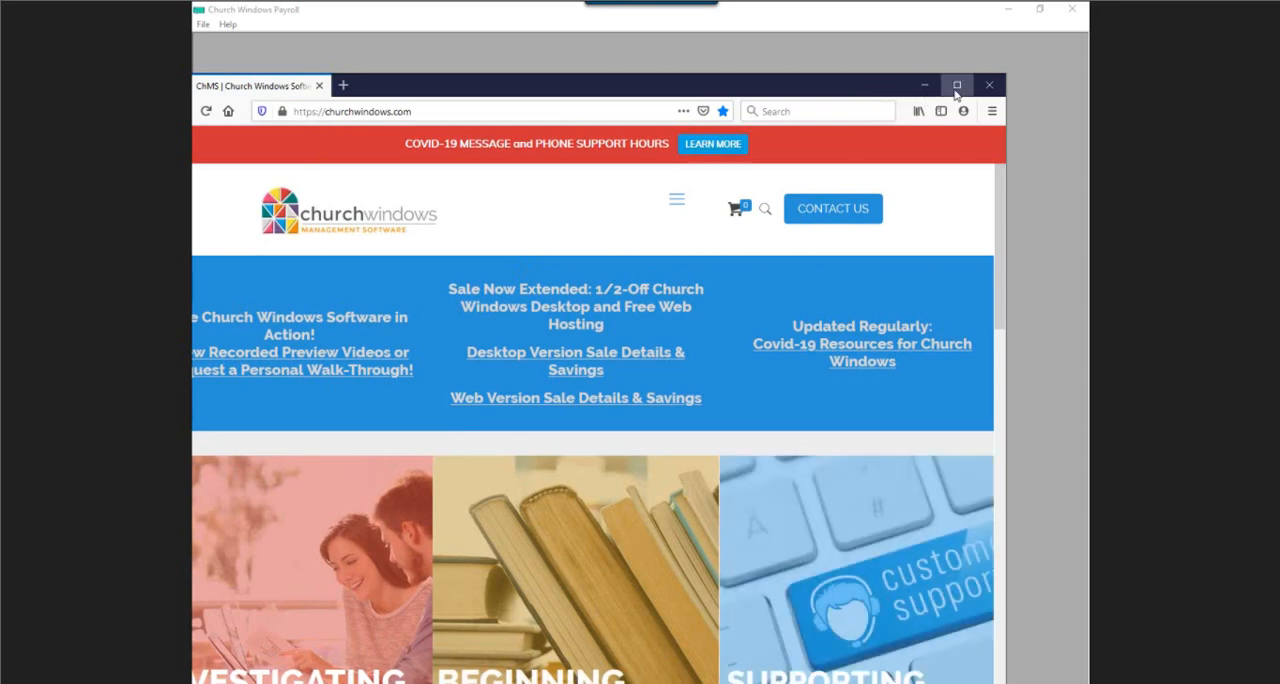
# Switch to churchwindows.com in the browser, look through the Covid-19 Resources page's documents, links and videos, and return to the payroll program.
pyautogui.click(955, 88)
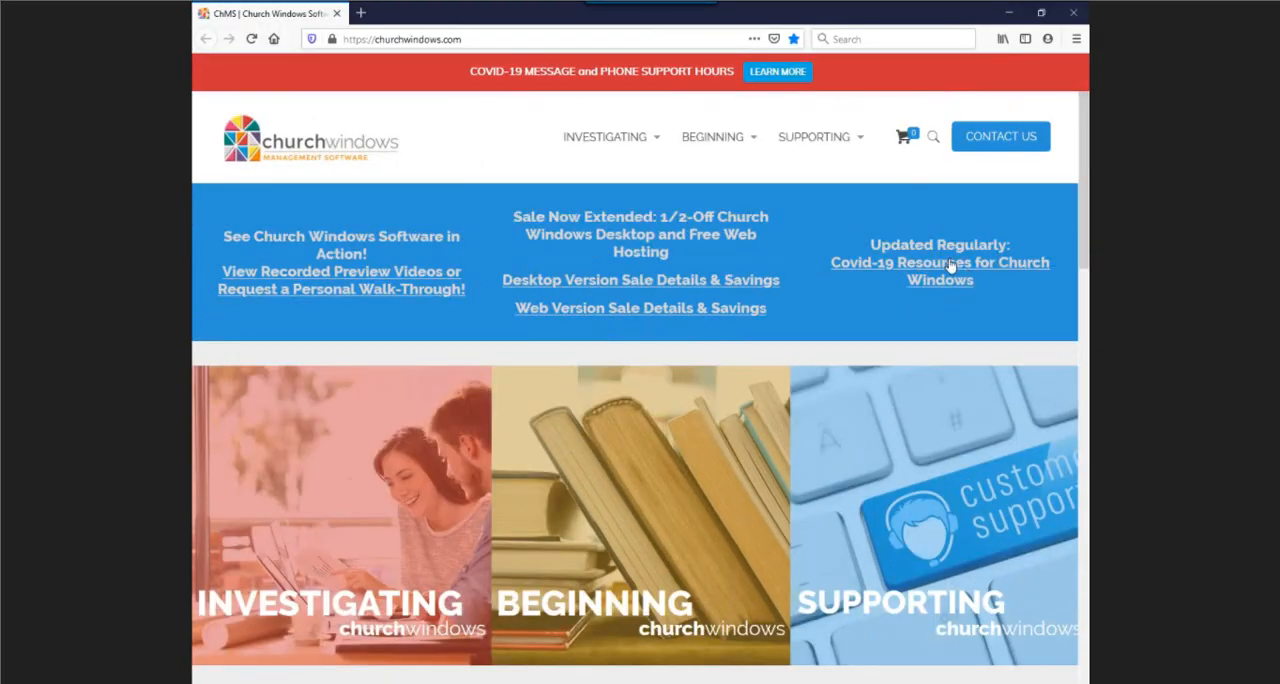
pyautogui.click(940, 266)
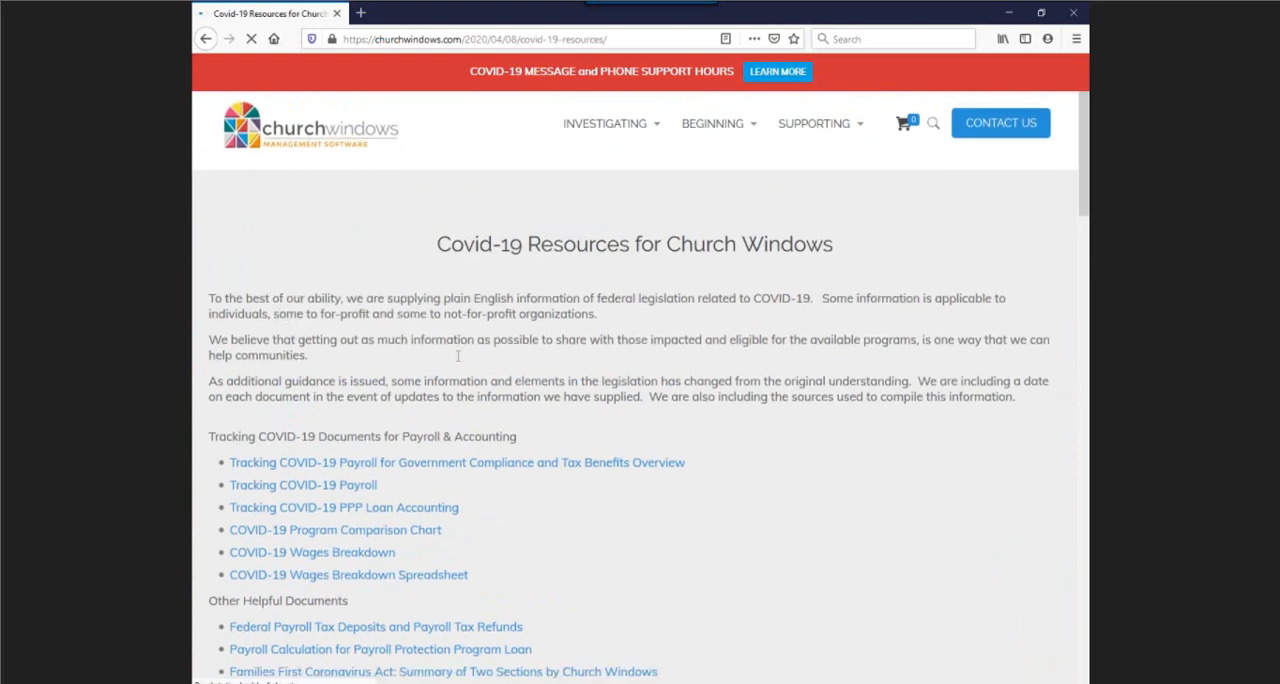
pyautogui.scroll(-2, 458, 358)
pyautogui.scroll(-4, 458, 360)
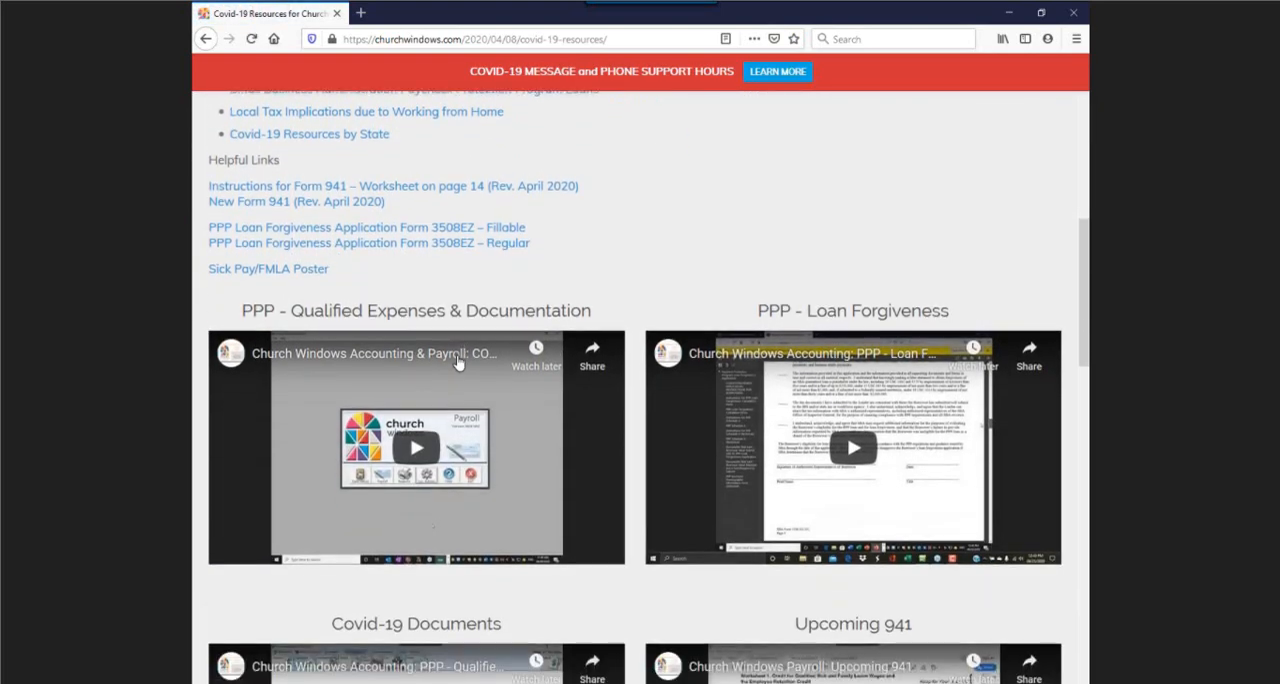
pyautogui.scroll(-2, 458, 362)
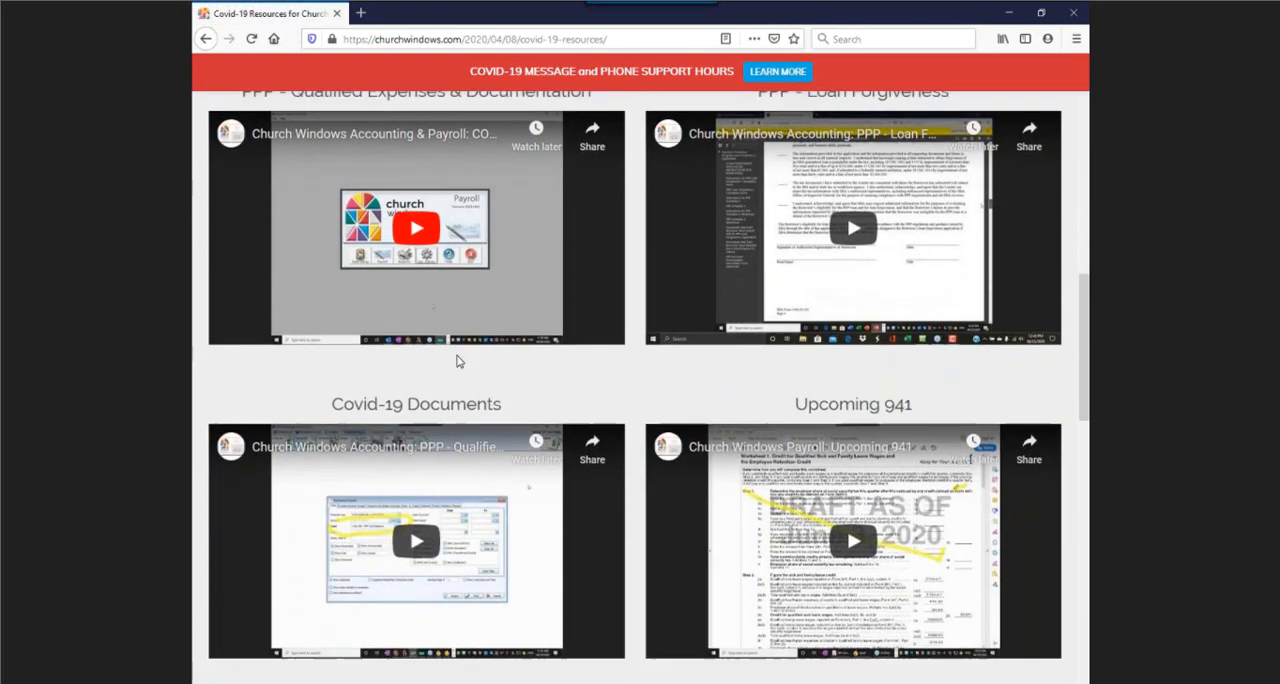
pyautogui.scroll(-2, 458, 361)
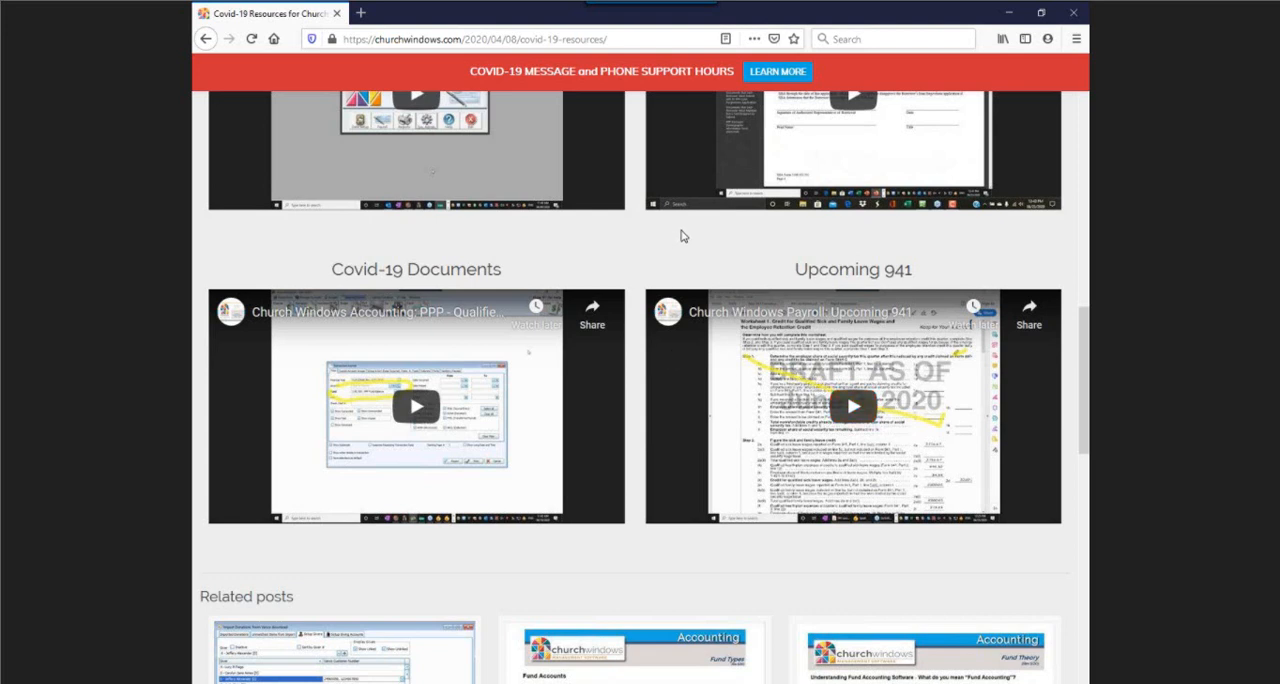
pyautogui.click(1006, 13)
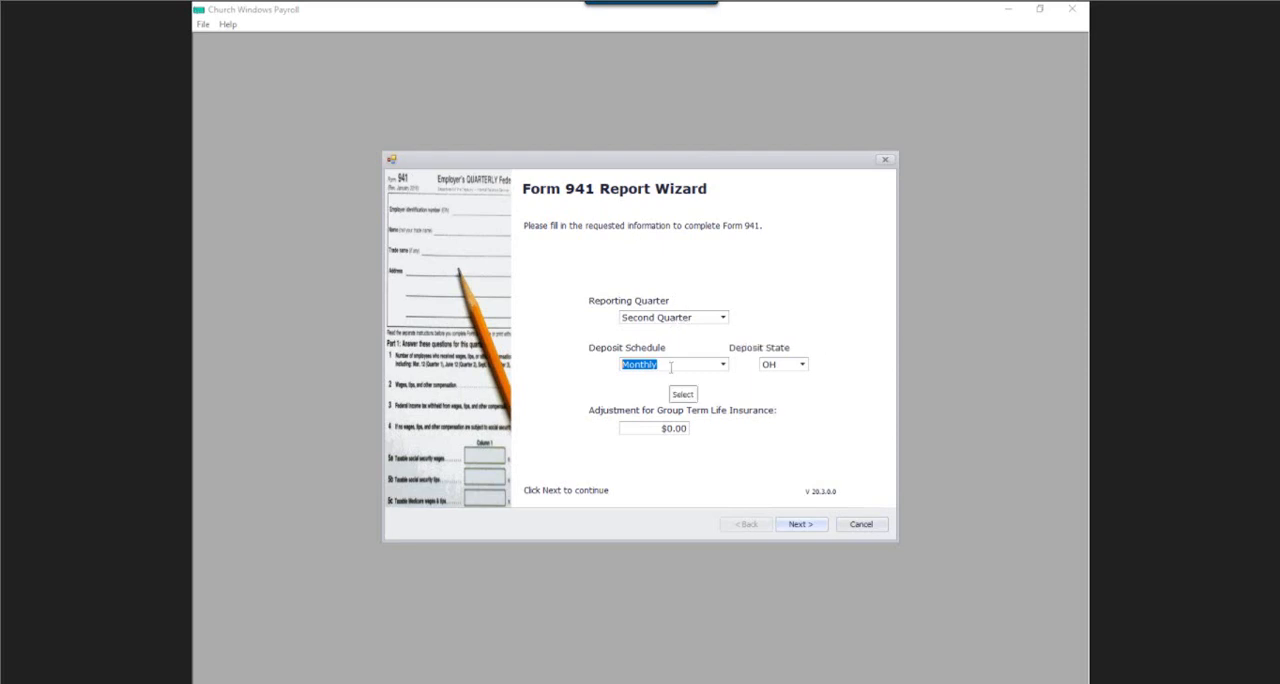
# Set the deposit schedule to Monthly for the second quarter and continue to the Coronavirus Relief Act questions.
pyautogui.click(722, 366)
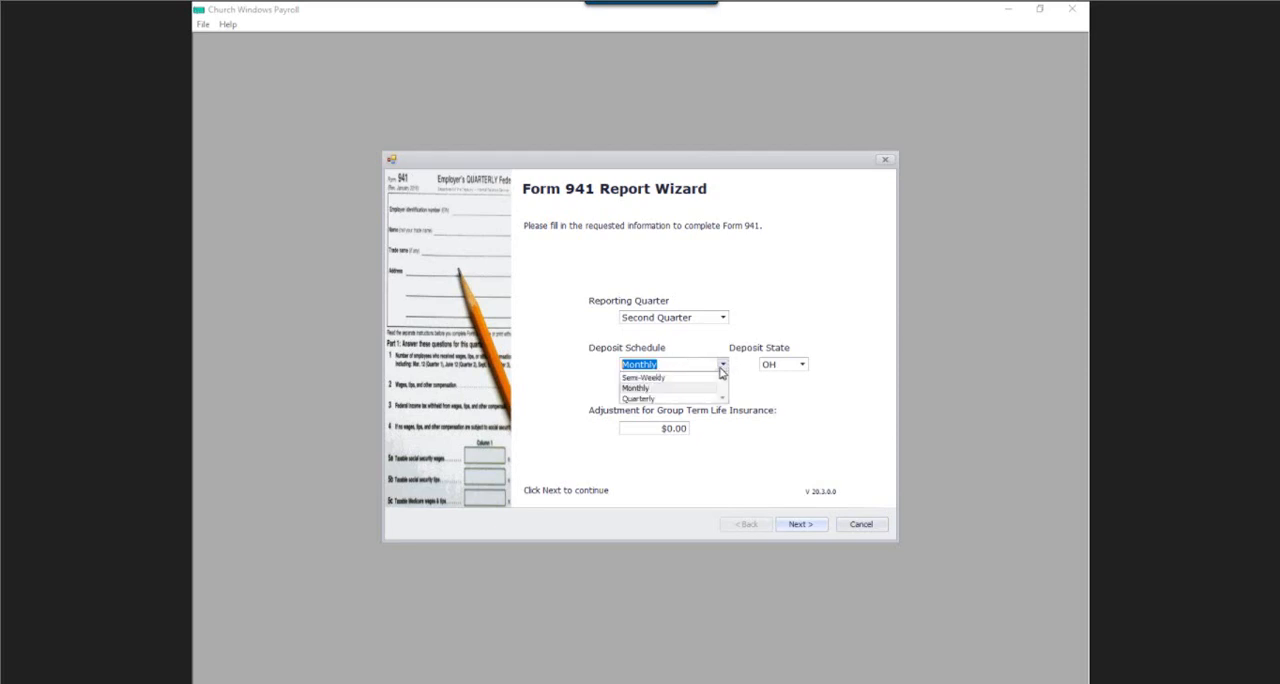
pyautogui.click(648, 388)
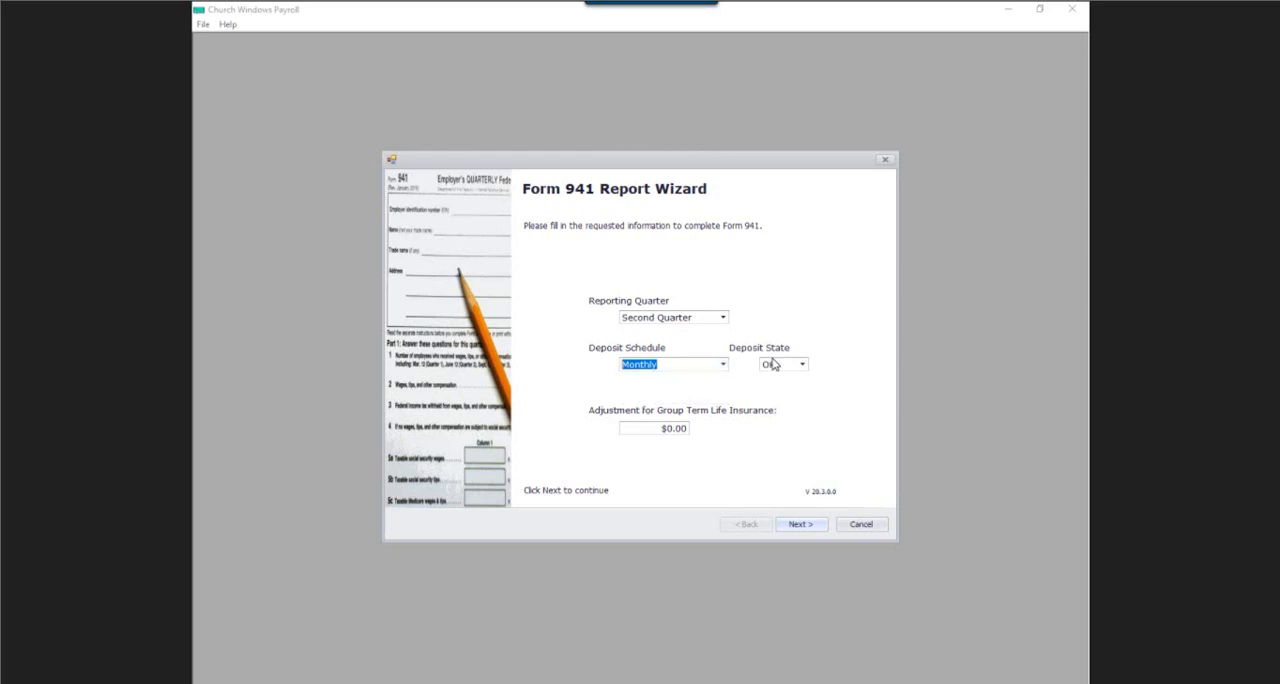
pyautogui.click(809, 527)
pyautogui.click(809, 527)
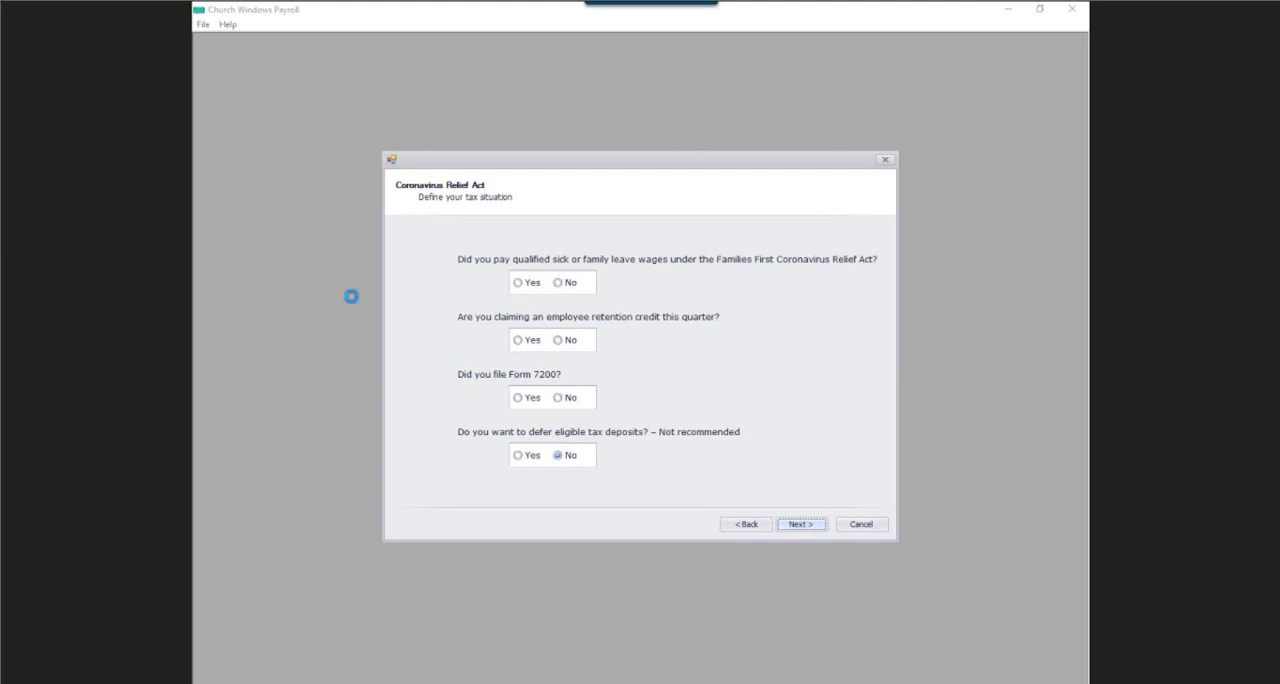
# Answer Yes to paying qualified sick or family leave wages and No to the retention credit, Form 7200 and tax deferral, and continue.
pyautogui.click(515, 285)
pyautogui.click(805, 530)
pyautogui.click(557, 340)
pyautogui.click(557, 398)
pyautogui.click(557, 458)
pyautogui.click(518, 340)
pyautogui.click(518, 398)
pyautogui.click(518, 456)
pyautogui.click(558, 340)
pyautogui.click(558, 398)
pyautogui.click(558, 456)
pyautogui.click(797, 524)
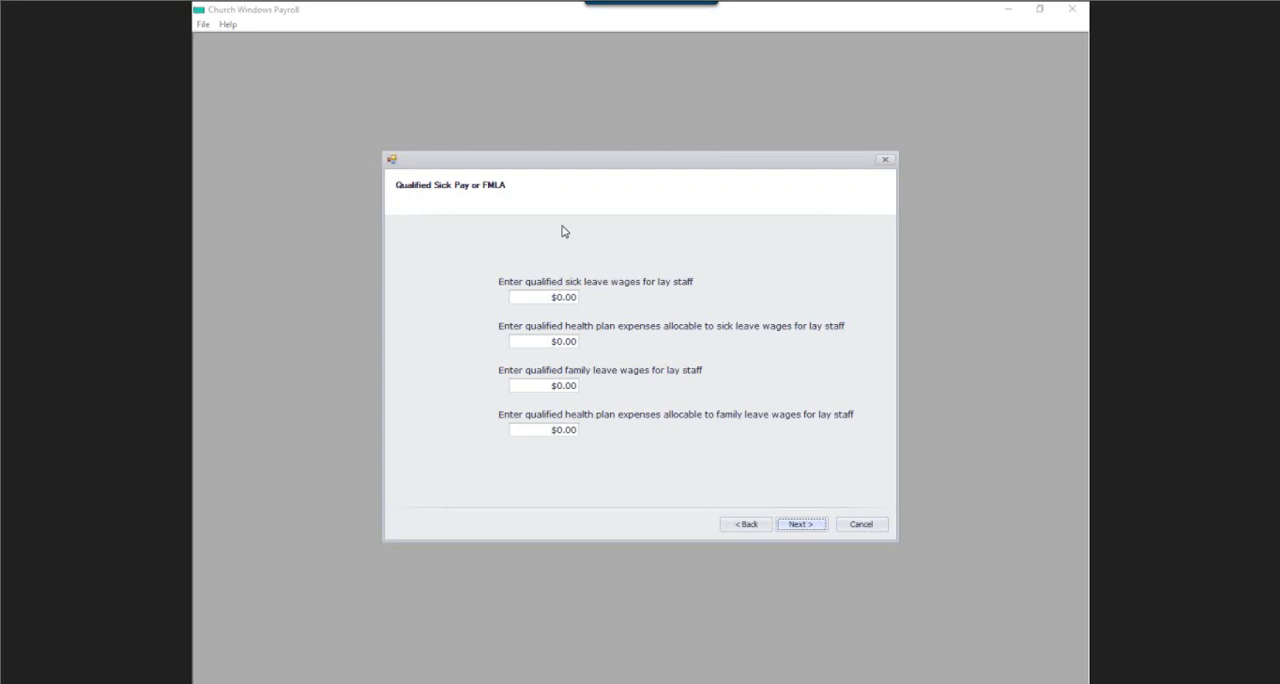
# Enter $2,716.61 as the lay staff's qualified sick leave wages and $494.10 as the health plan expenses allocable to them.
pyautogui.click(552, 297)
pyautogui.moveTo(561, 291); pyautogui.dragTo(594, 297)
pyautogui.write('2,716.61')
pyautogui.press('Tab')
pyautogui.write('494.10')
pyautogui.press('Tab')
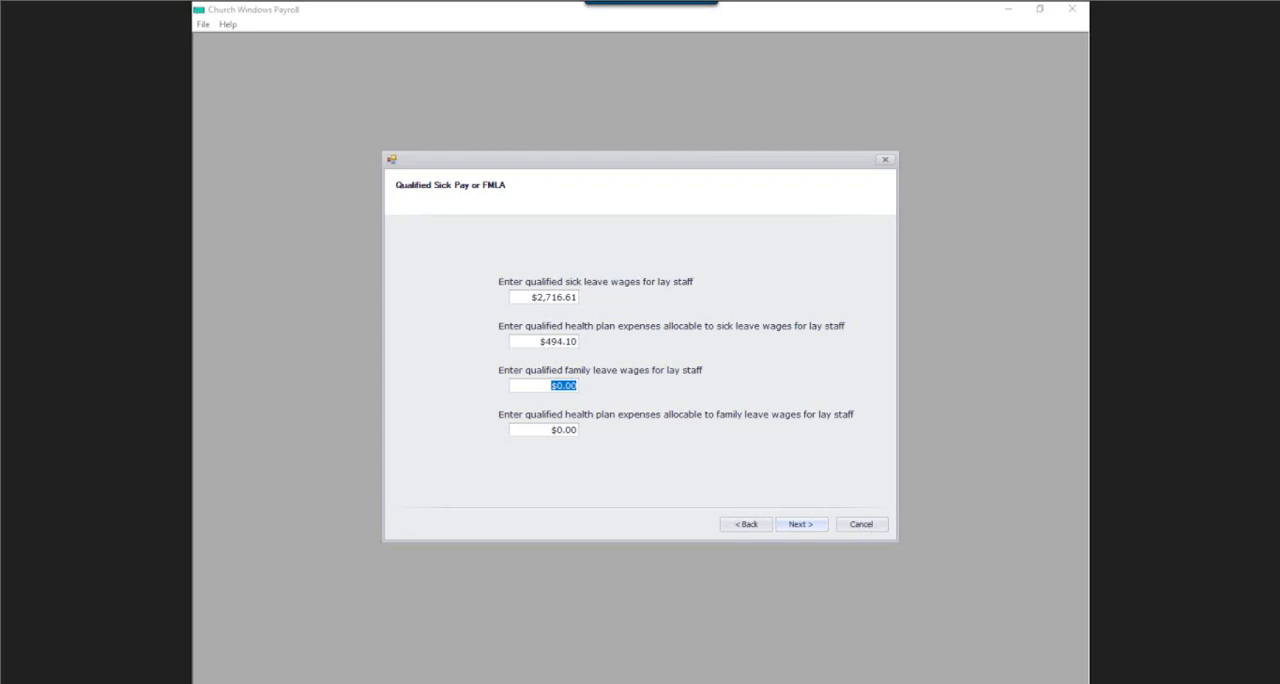
# Enter $5,500.01 as the lay staff's qualified family leave wages and $378.81 as the allocable health plan expenses, and continue.
pyautogui.write('550')
pyautogui.press('BackSpace')
pyautogui.write('1')
pyautogui.press('Tab')
pyautogui.write('378.81')
pyautogui.moveTo(572, 401)
pyautogui.click(800, 530)
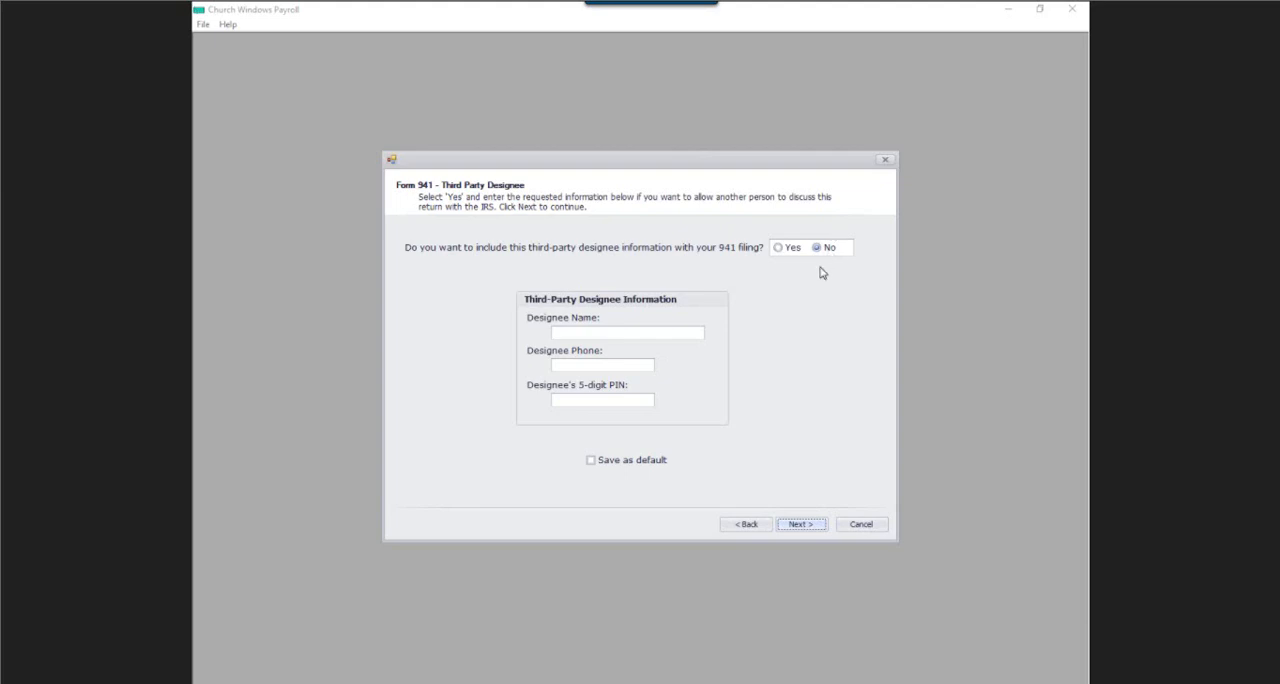
# Leave out the third-party designee and paid preparer information and choose Print form as the output.
pyautogui.click(814, 528)
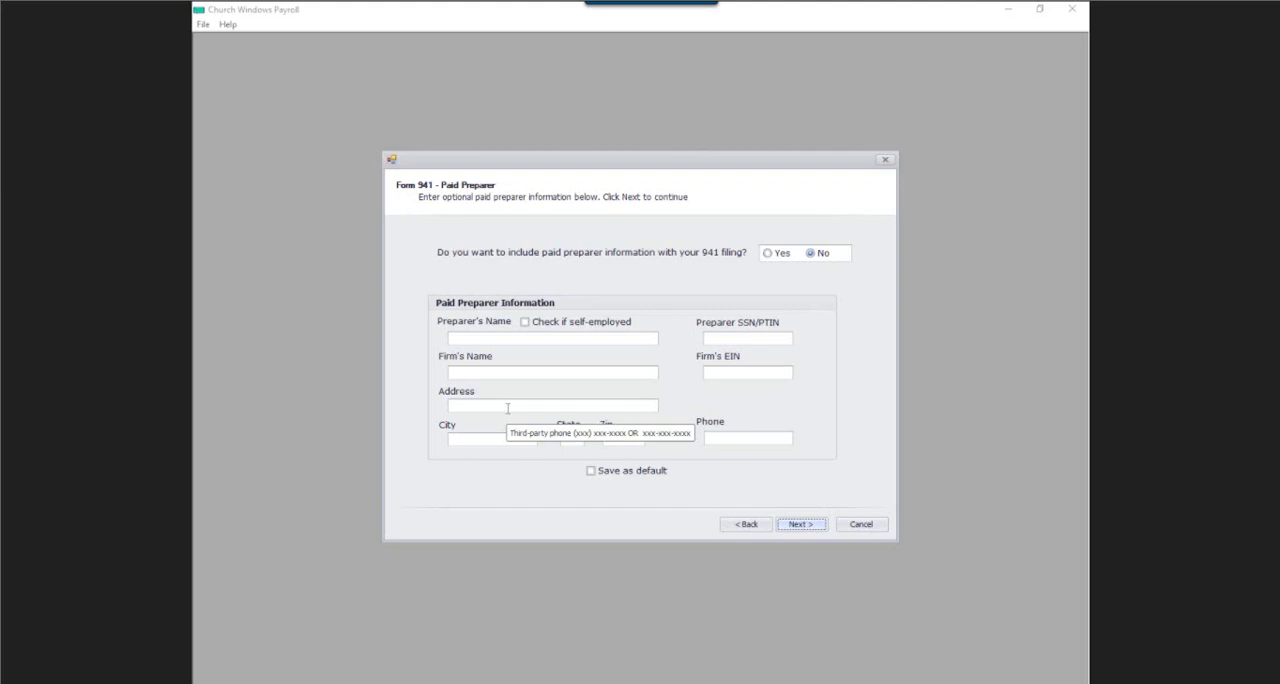
pyautogui.click(813, 528)
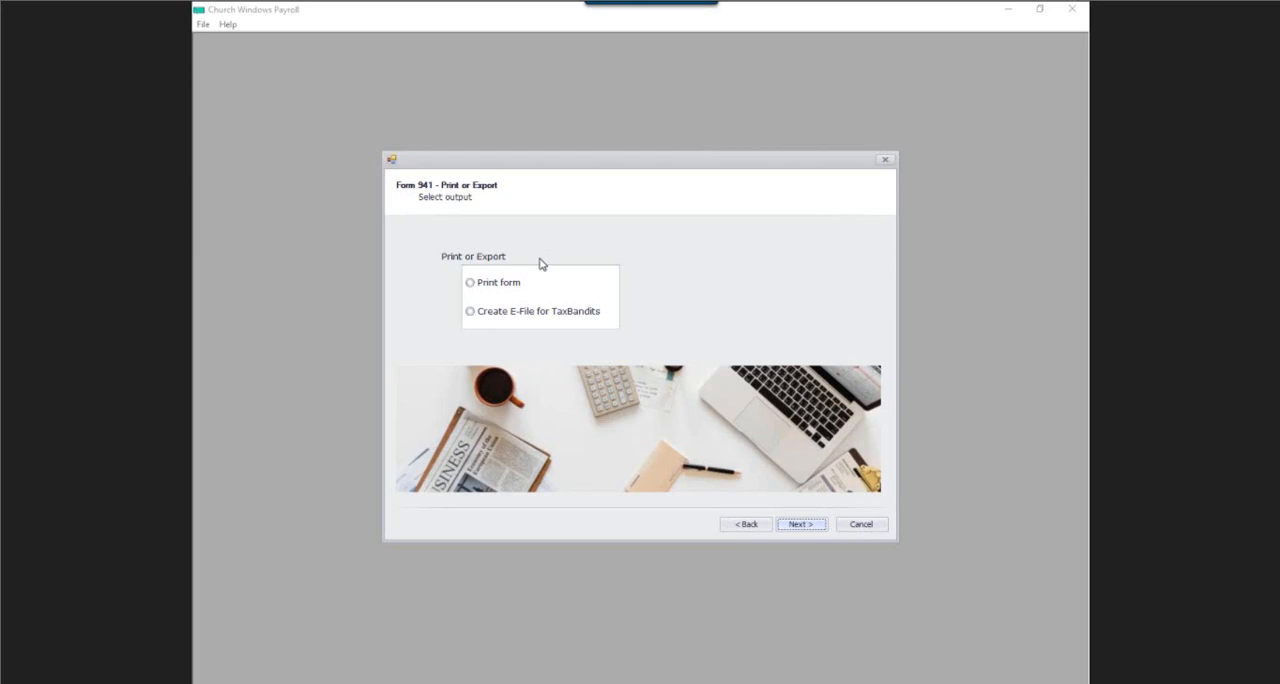
pyautogui.click(470, 312)
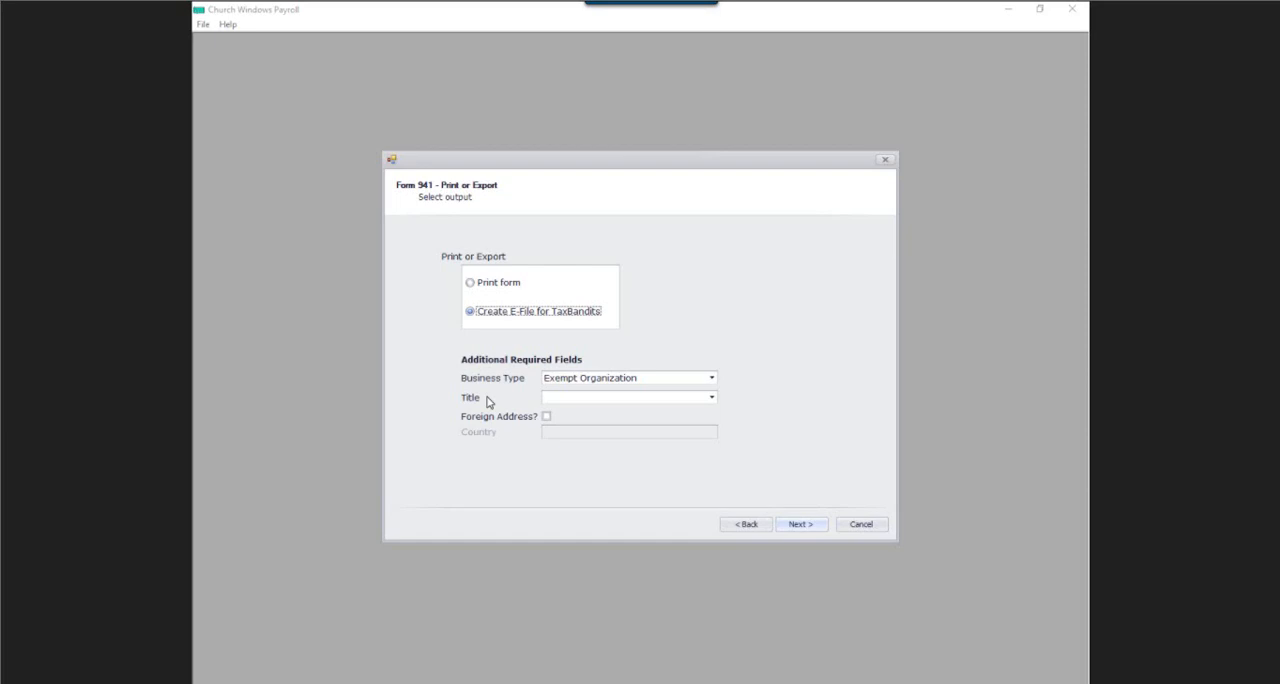
pyautogui.click(470, 284)
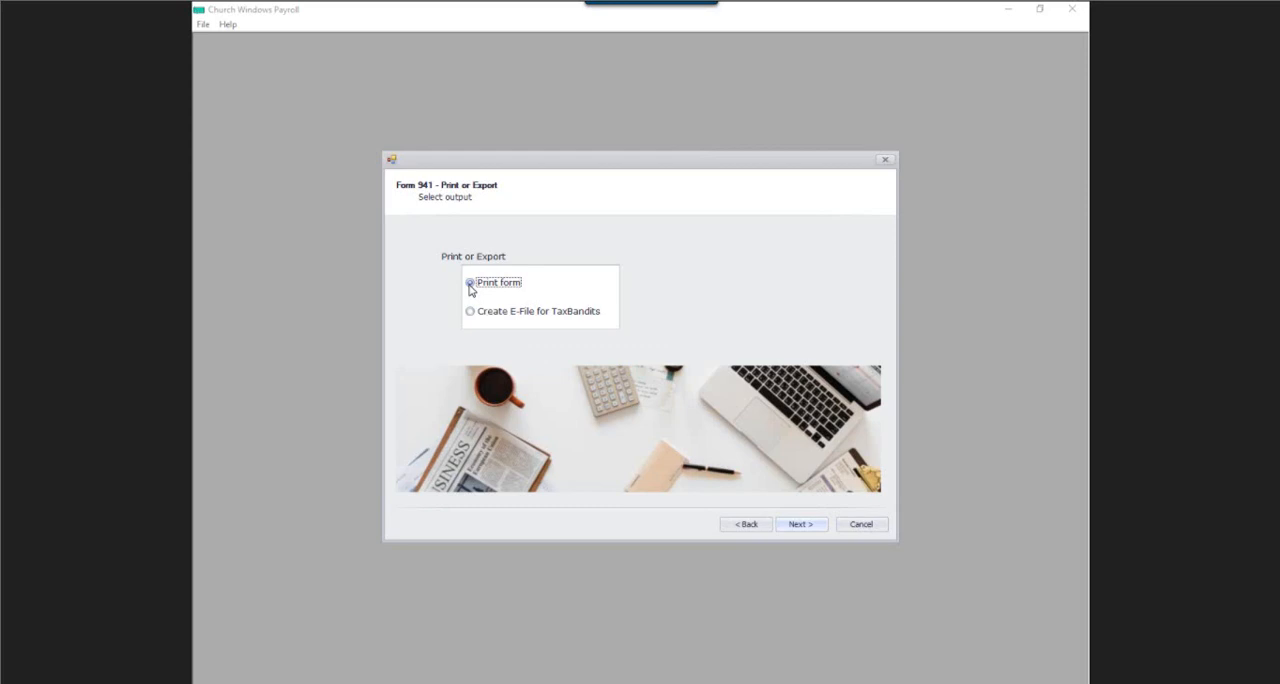
# Generate the form, accepting the total of deposits for the period and having the overpayment refunded.
pyautogui.click(813, 528)
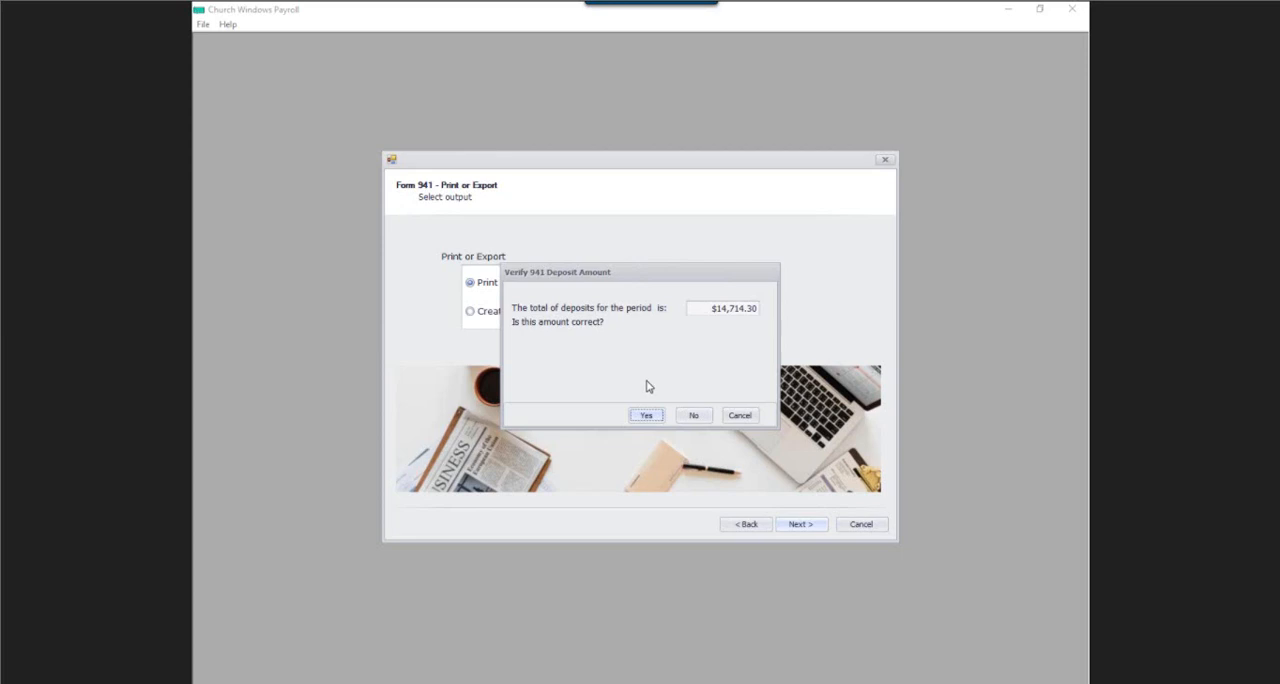
pyautogui.click(650, 418)
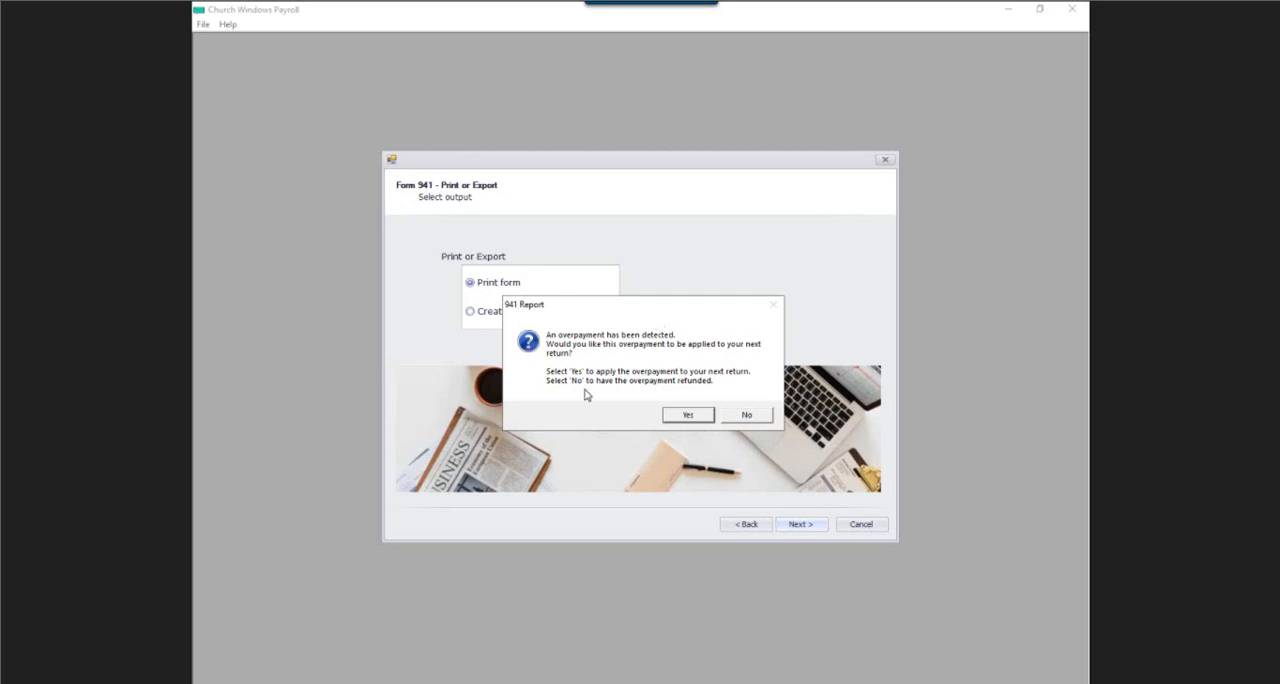
pyautogui.click(750, 415)
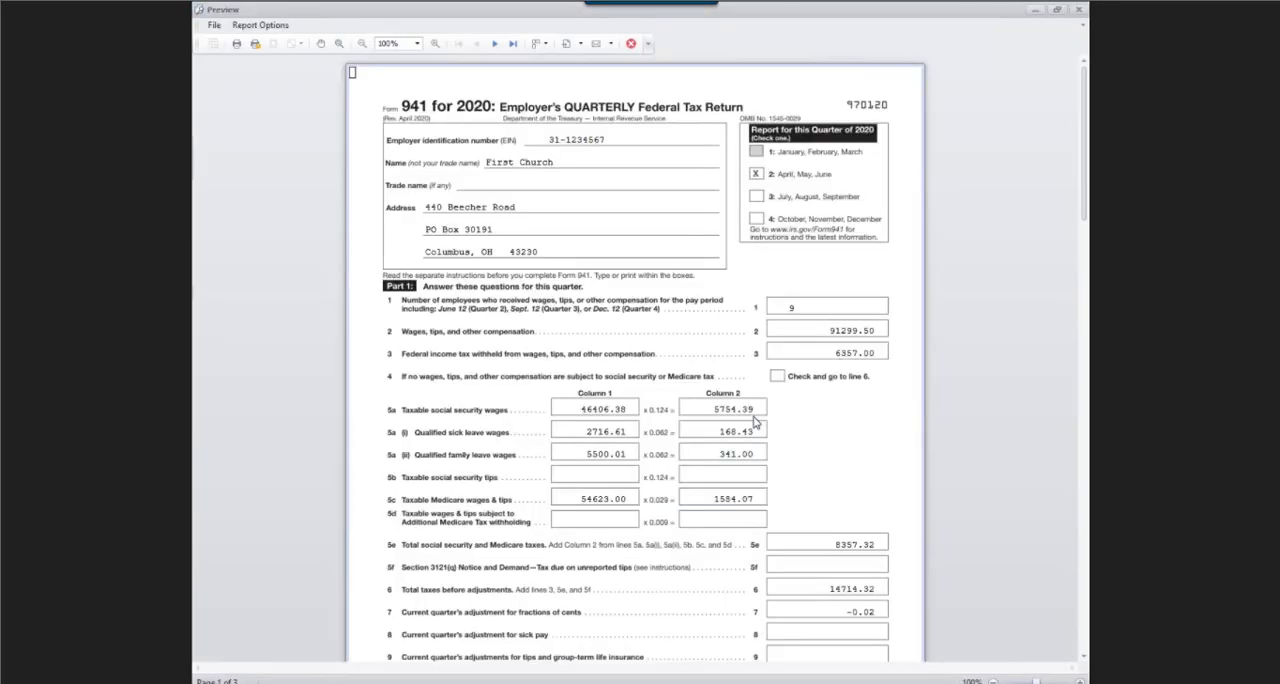
# Examine the qualified sick and family leave wage lines, 5a(i) and 5a(ii), in the Form 941 preview at 120% zoom.
pyautogui.click(434, 45)
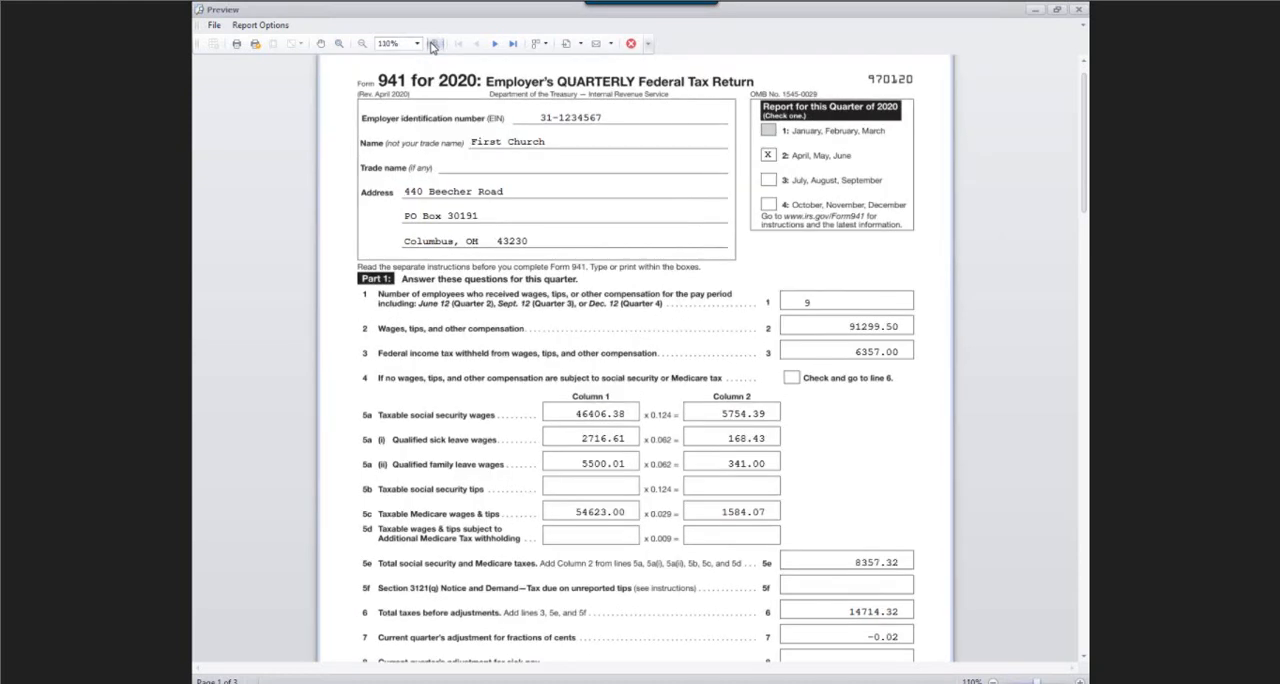
pyautogui.click(433, 44)
pyautogui.moveTo(1085, 180); pyautogui.dragTo(1085, 162)
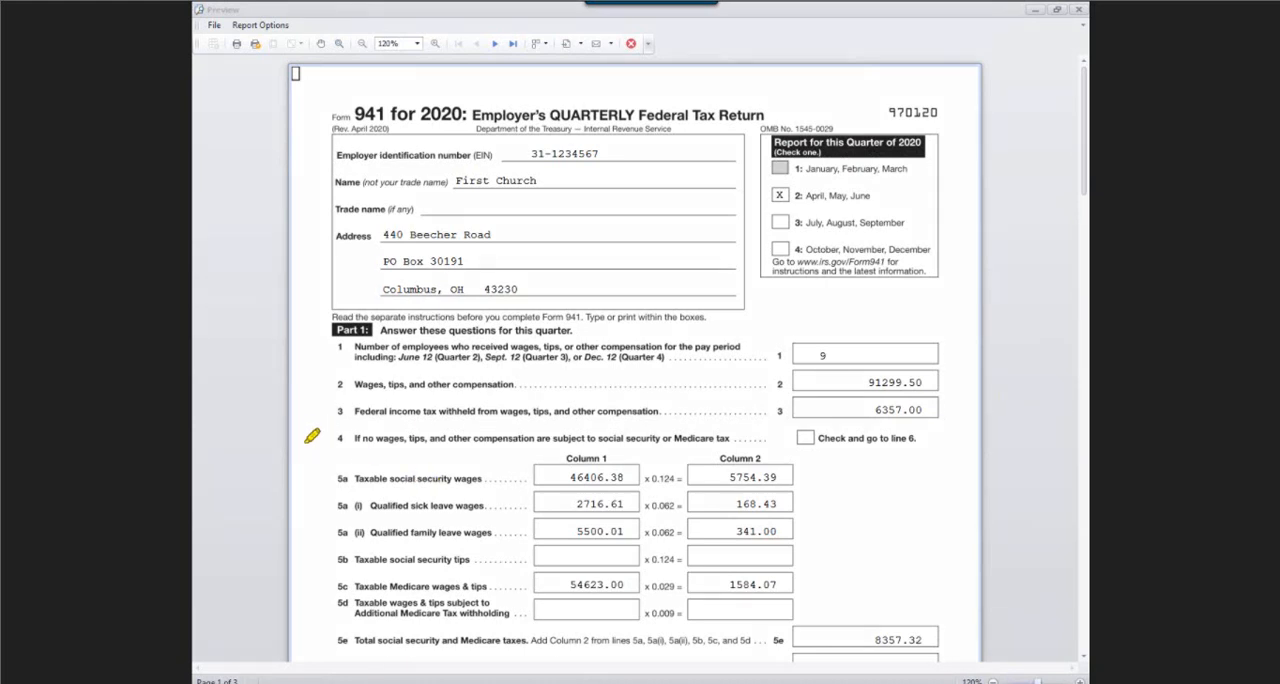
pyautogui.moveTo(266, 502)
pyautogui.mouseDown()
pyautogui.moveTo(325, 506)
pyautogui.moveTo(326, 535)
pyautogui.mouseUp()
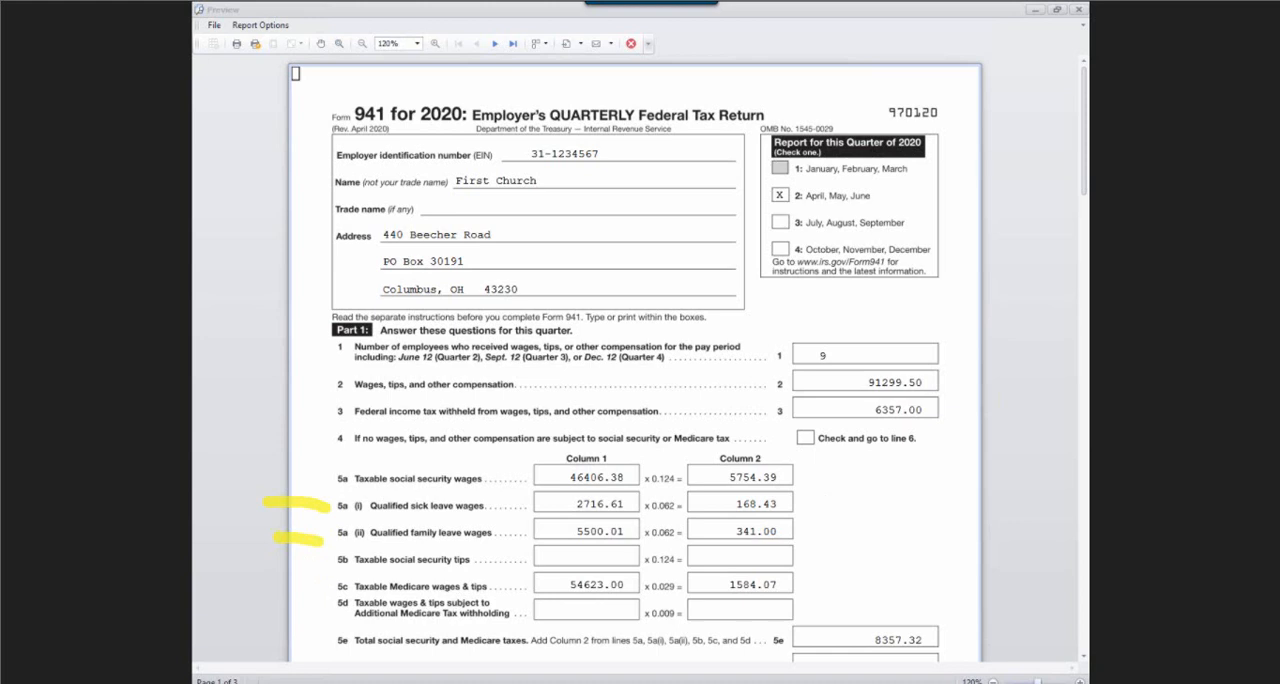
pyautogui.press('Escape')
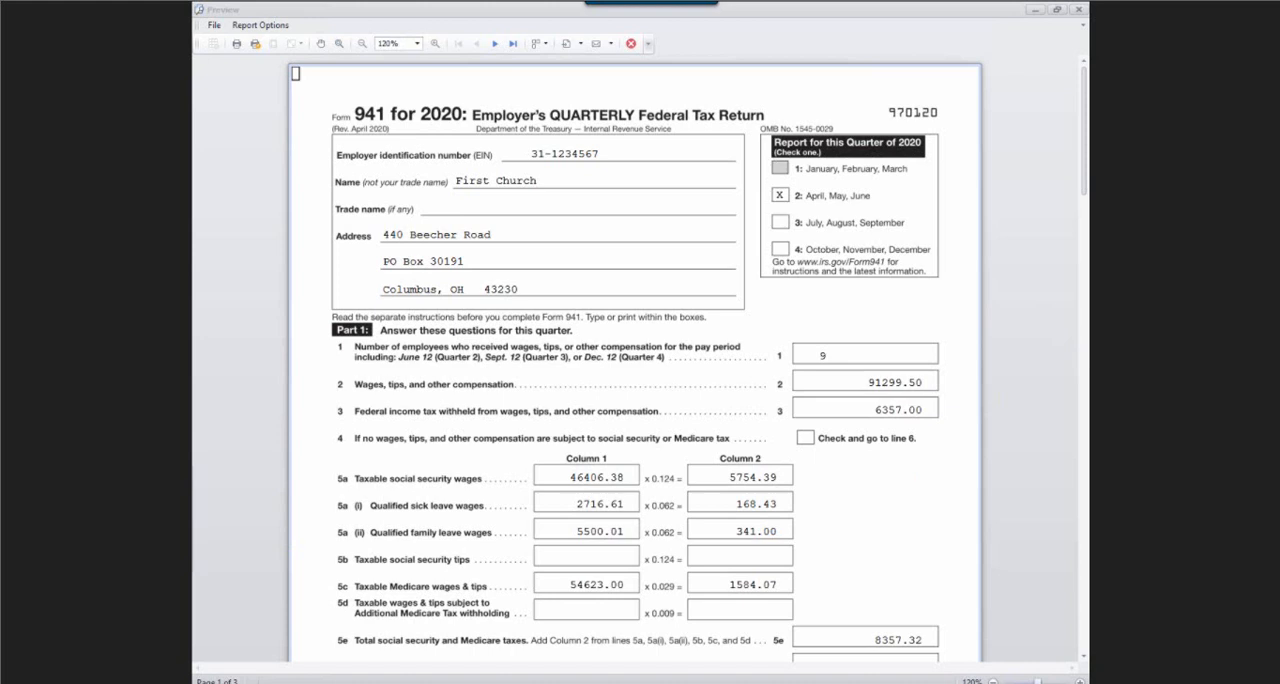
# Examine the form's total taxes, refundable leave credit, overpayment and monthly tax liability lines across pages 1 and 2.
pyautogui.scroll(-4, 1007, 320)
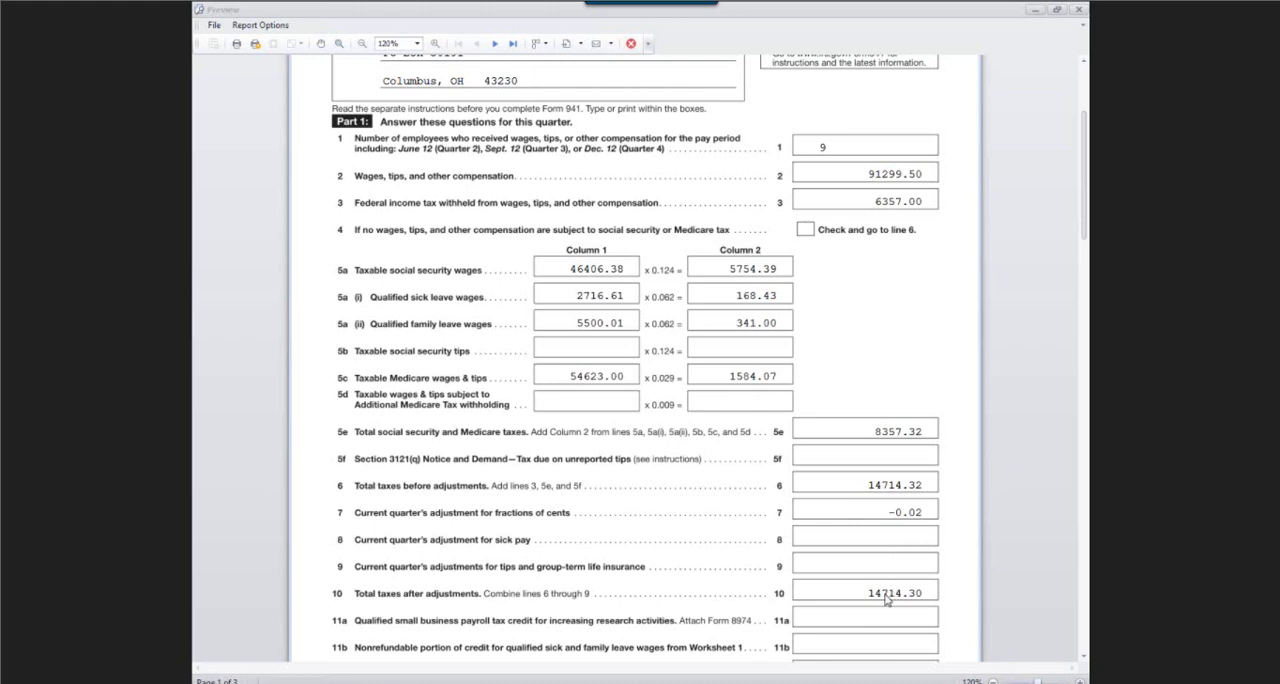
pyautogui.scroll(-1, 901, 494)
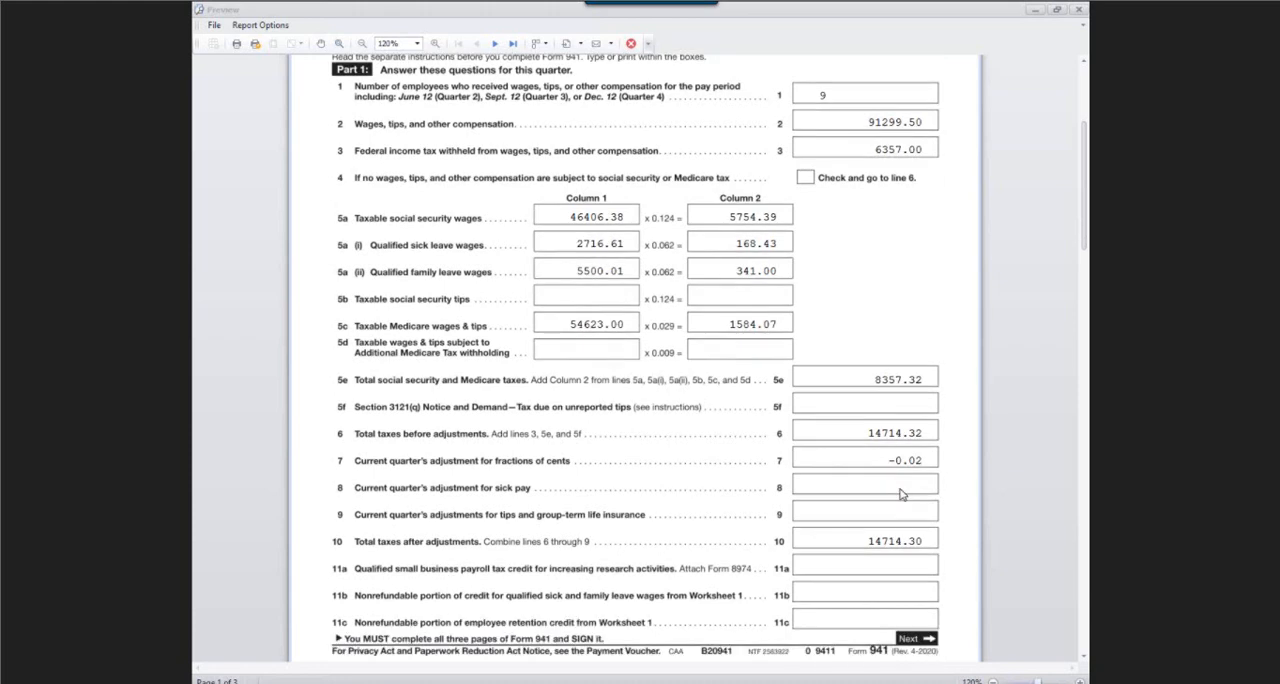
pyautogui.scroll(-5, 900, 494)
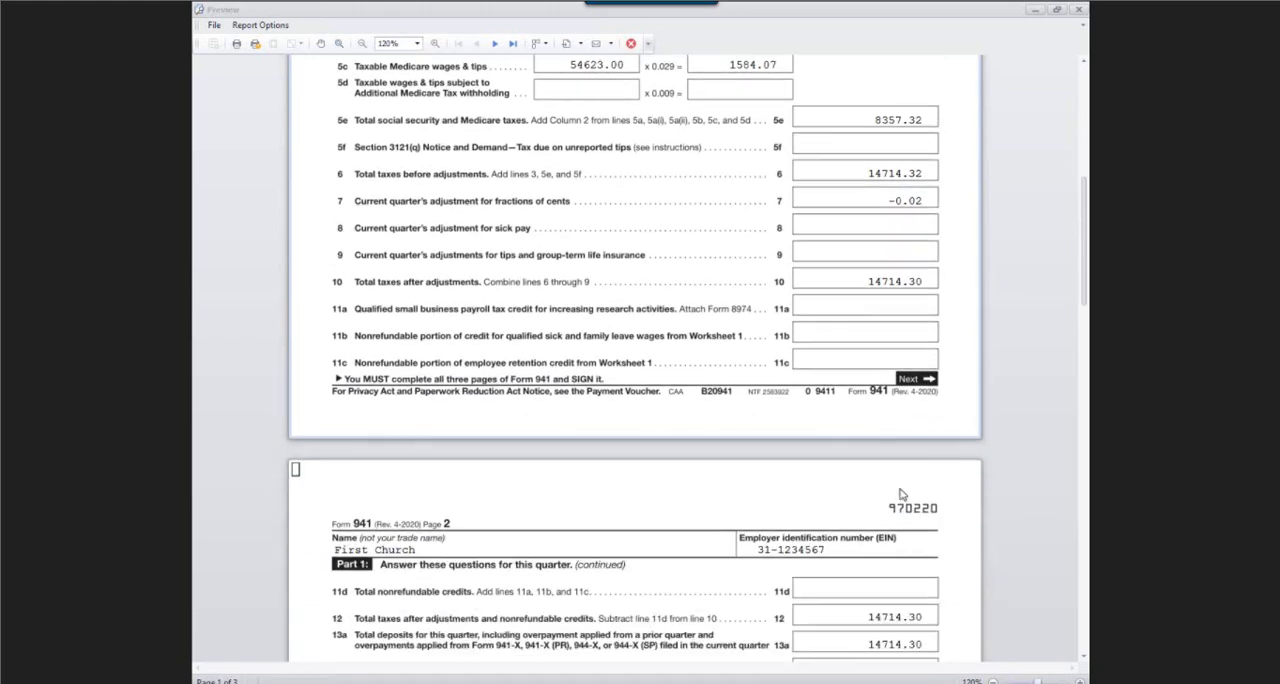
pyautogui.scroll(-3, 900, 494)
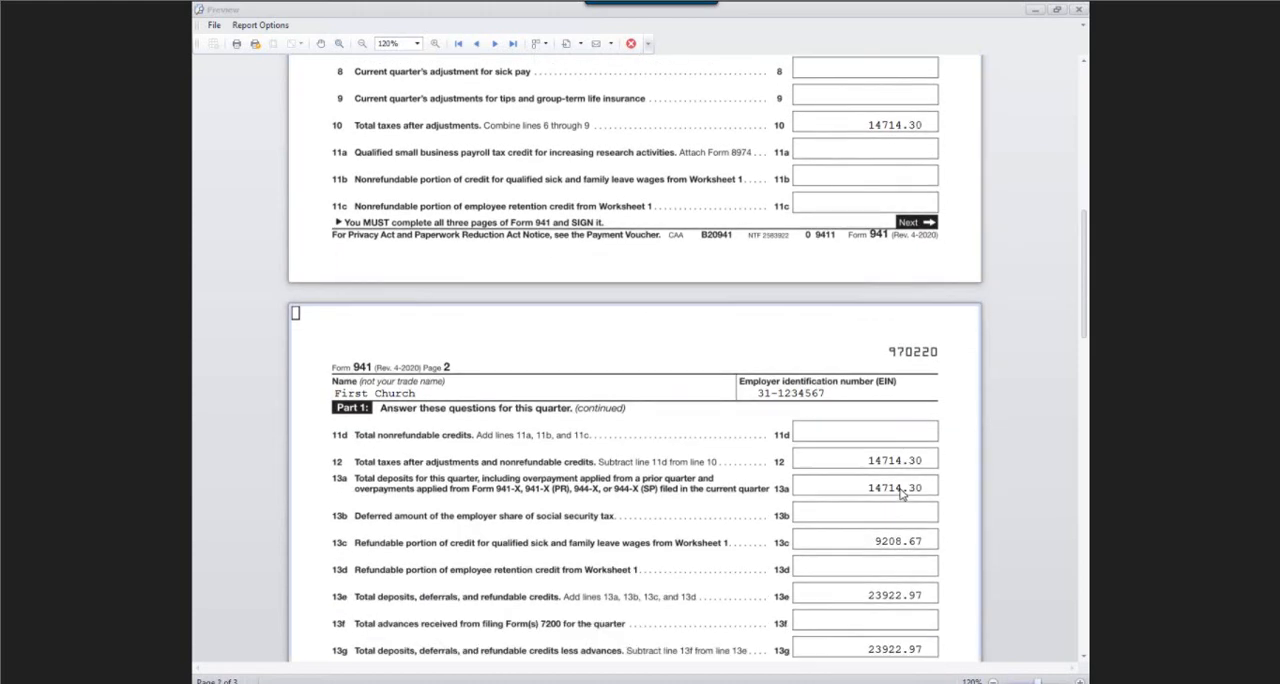
pyautogui.scroll(-1, 901, 494)
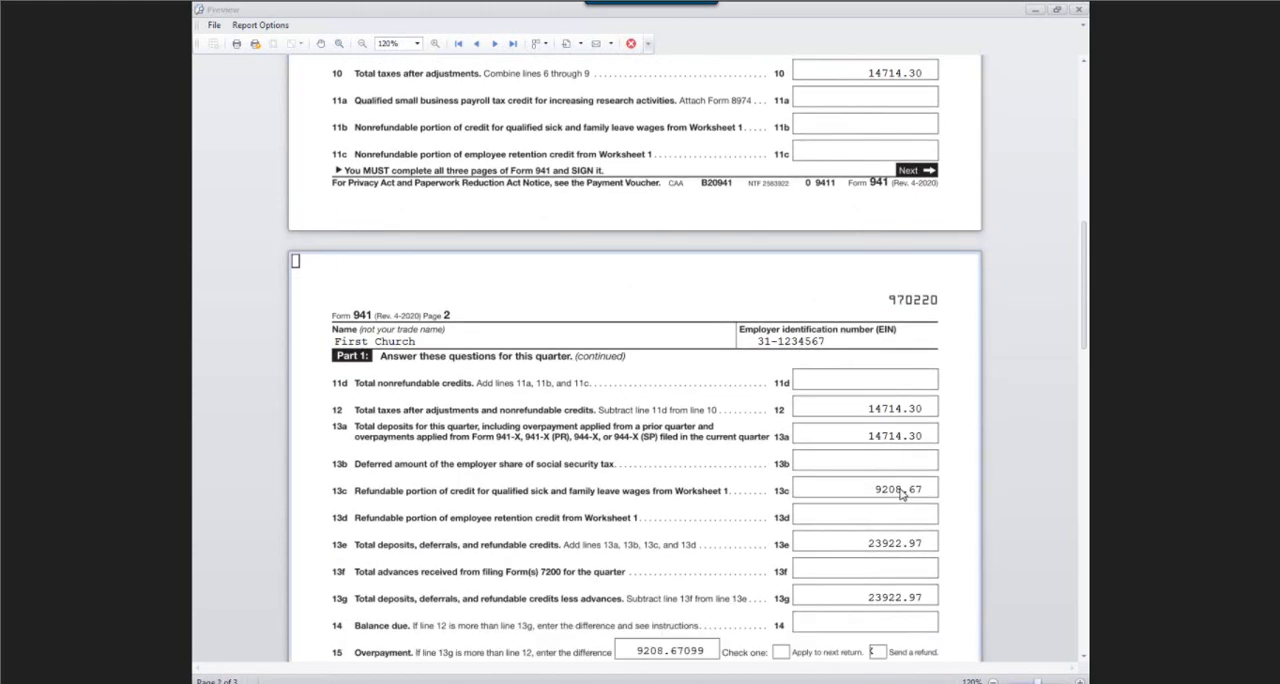
pyautogui.scroll(-1, 455, 488)
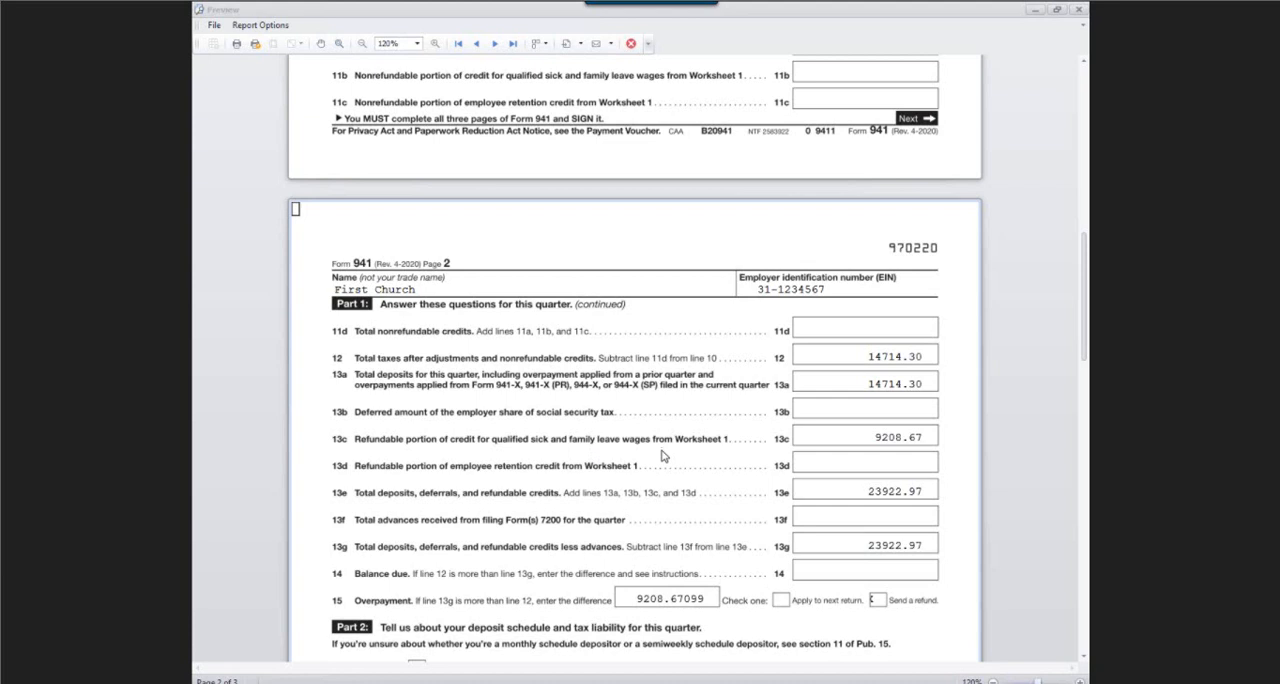
pyautogui.scroll(-1, 660, 454)
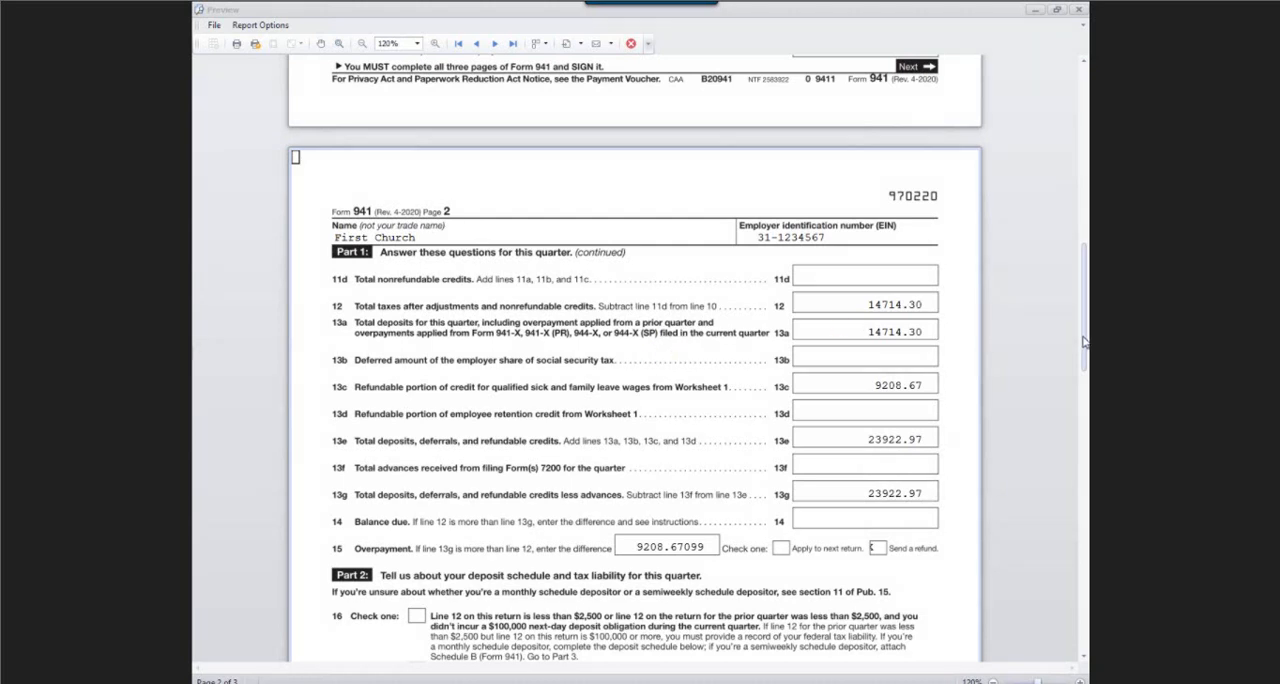
pyautogui.scroll(-3, 885, 438)
pyautogui.scroll(-1, 885, 438)
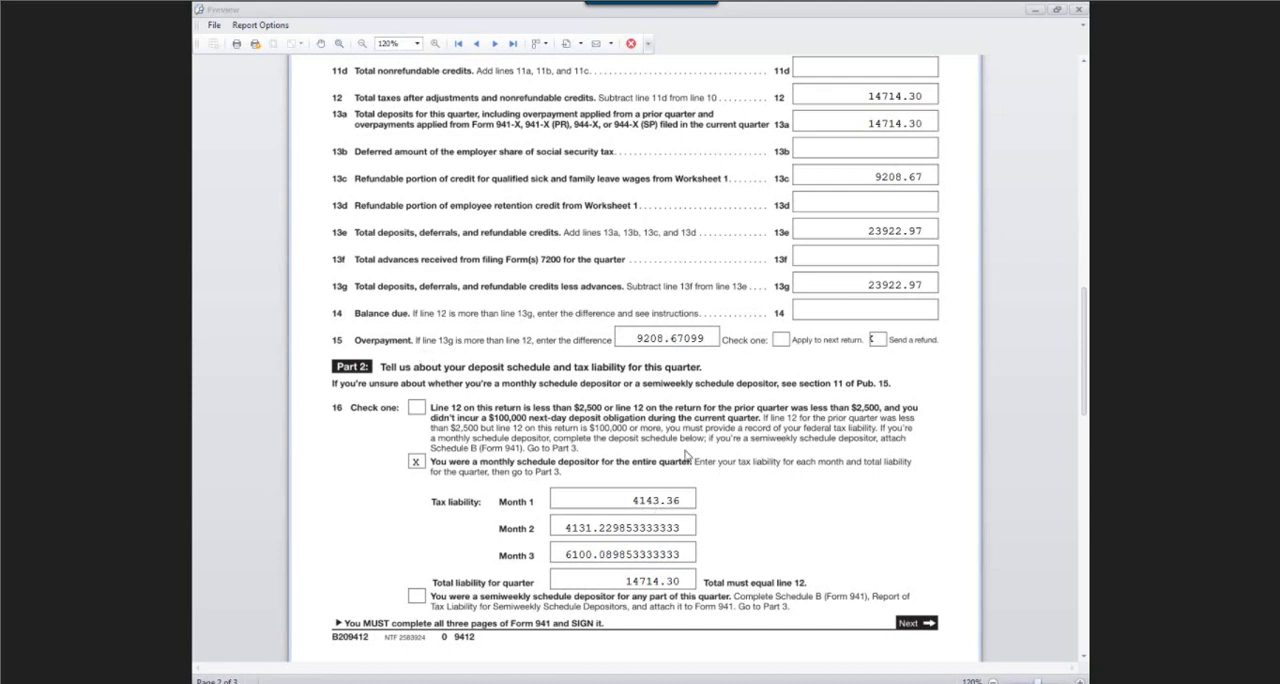
# Examine the monthly tax liabilities and health plan expense lines 19 and 20 on page 3, and close the Form 941 preview and wizard.
pyautogui.scroll(-2, 691, 416)
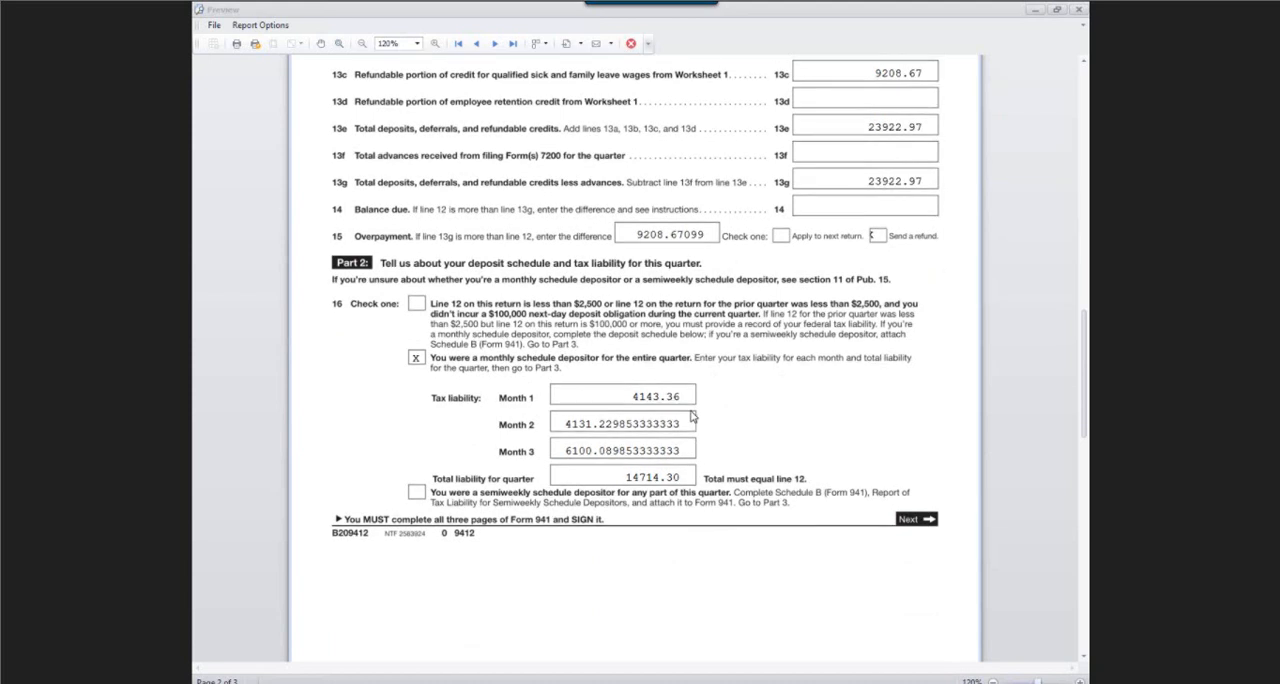
pyautogui.scroll(1, 700, 349)
pyautogui.scroll(-2, 700, 349)
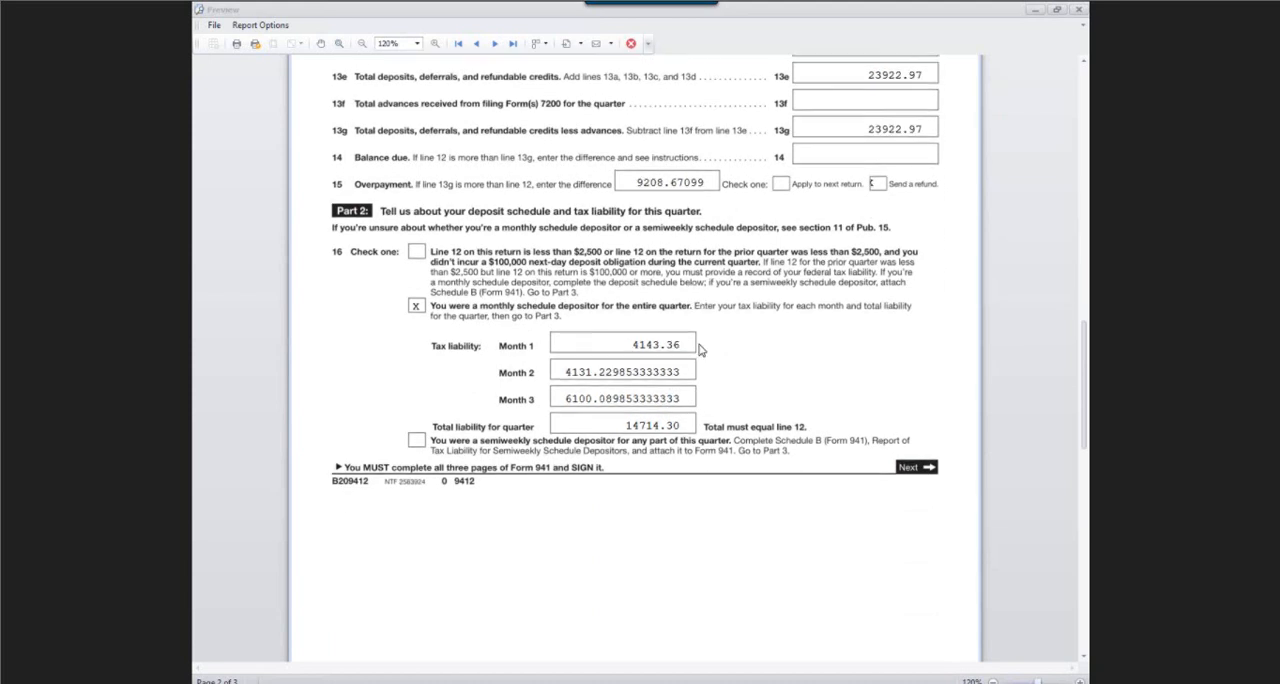
pyautogui.scroll(-5, 700, 349)
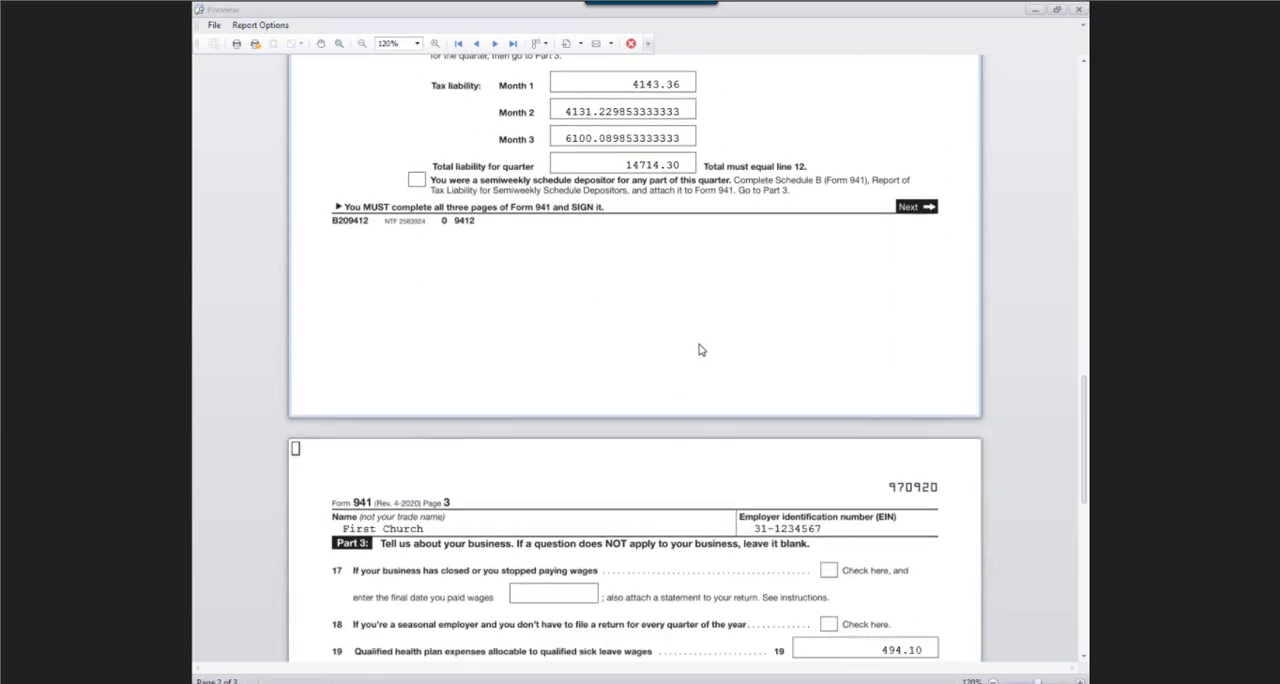
pyautogui.scroll(-3, 700, 349)
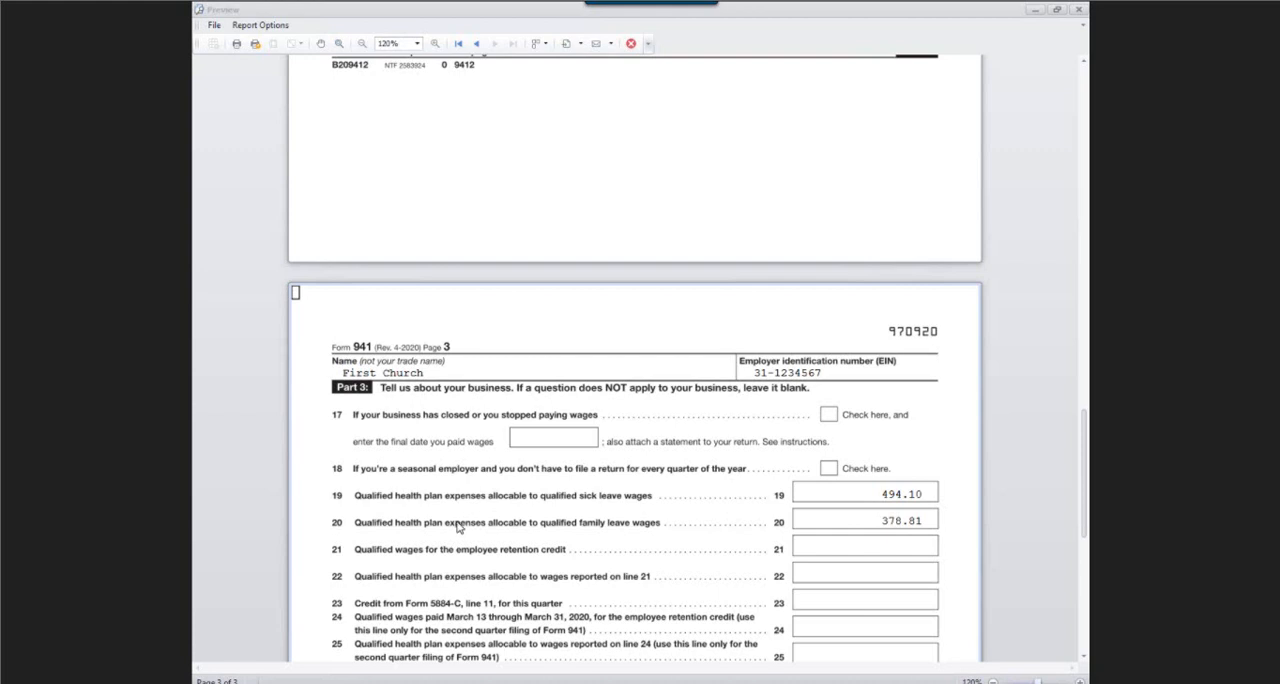
pyautogui.scroll(-1, 520, 533)
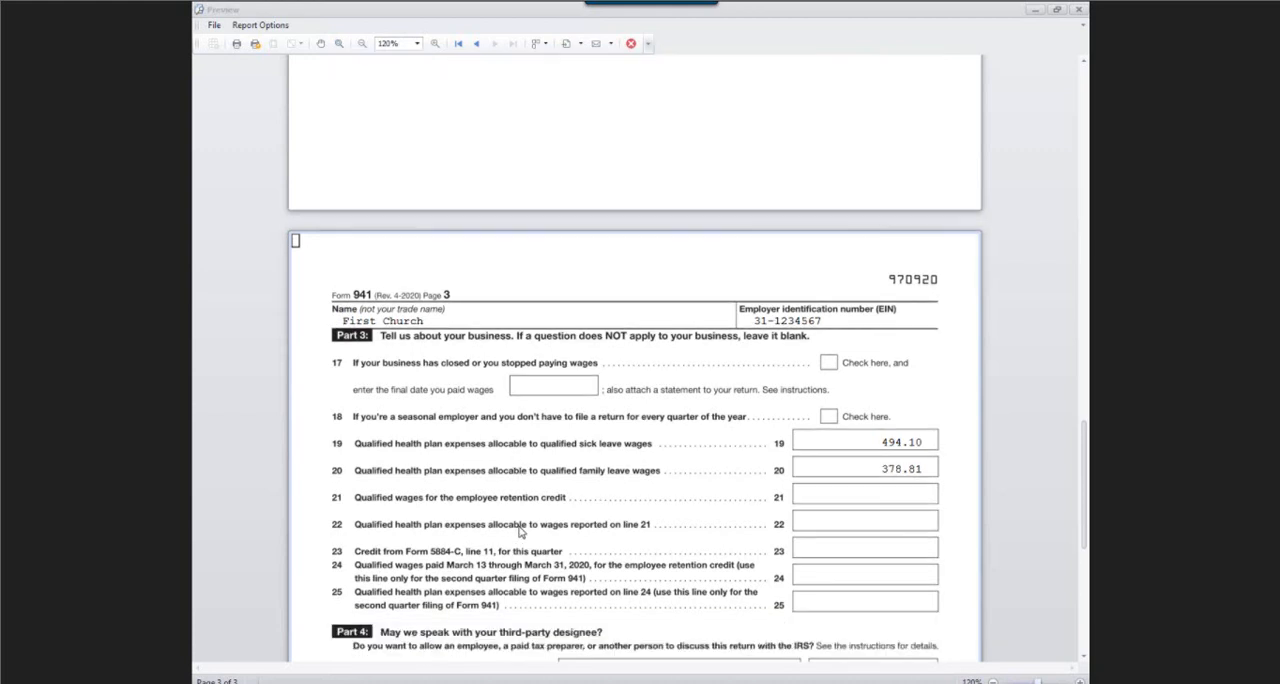
pyautogui.scroll(-3, 520, 533)
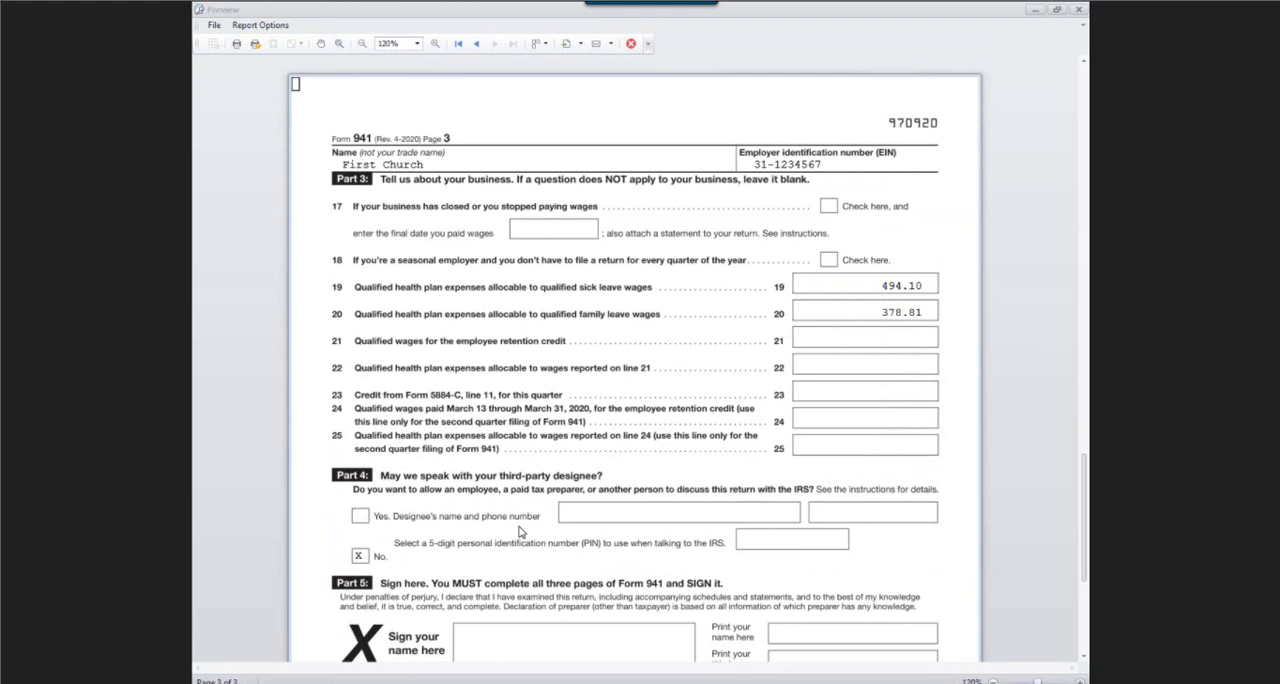
pyautogui.click(1078, 14)
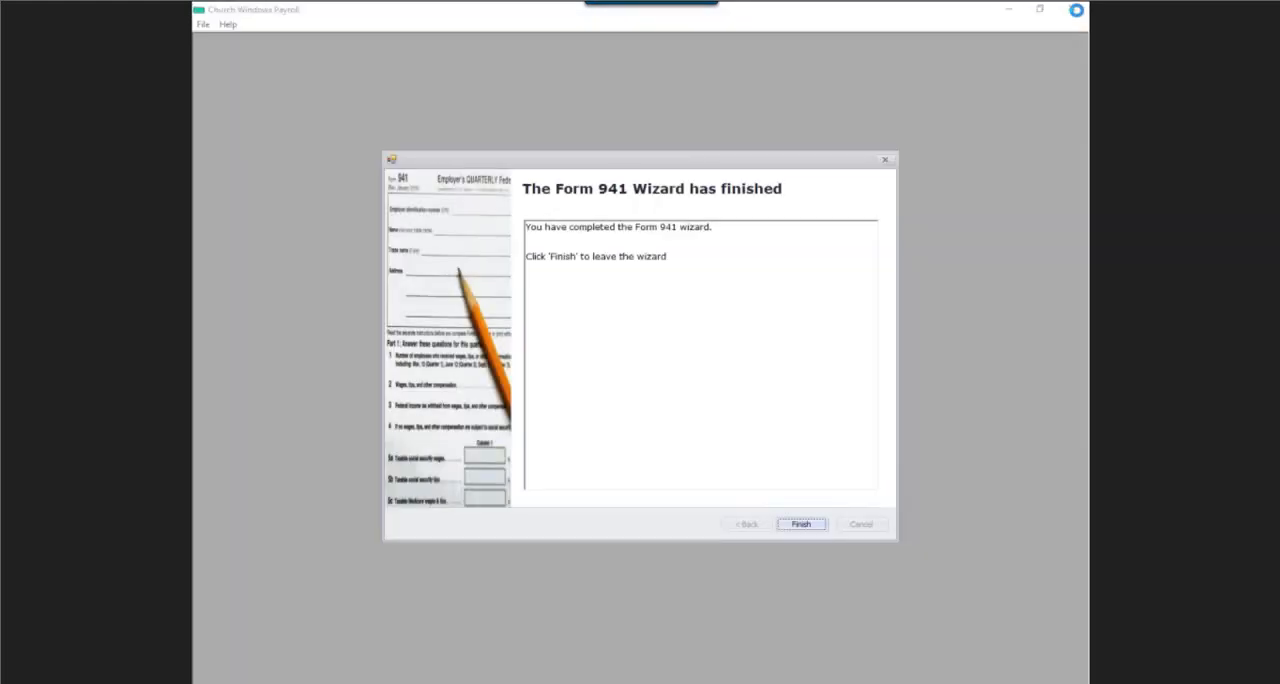
pyautogui.click(809, 525)
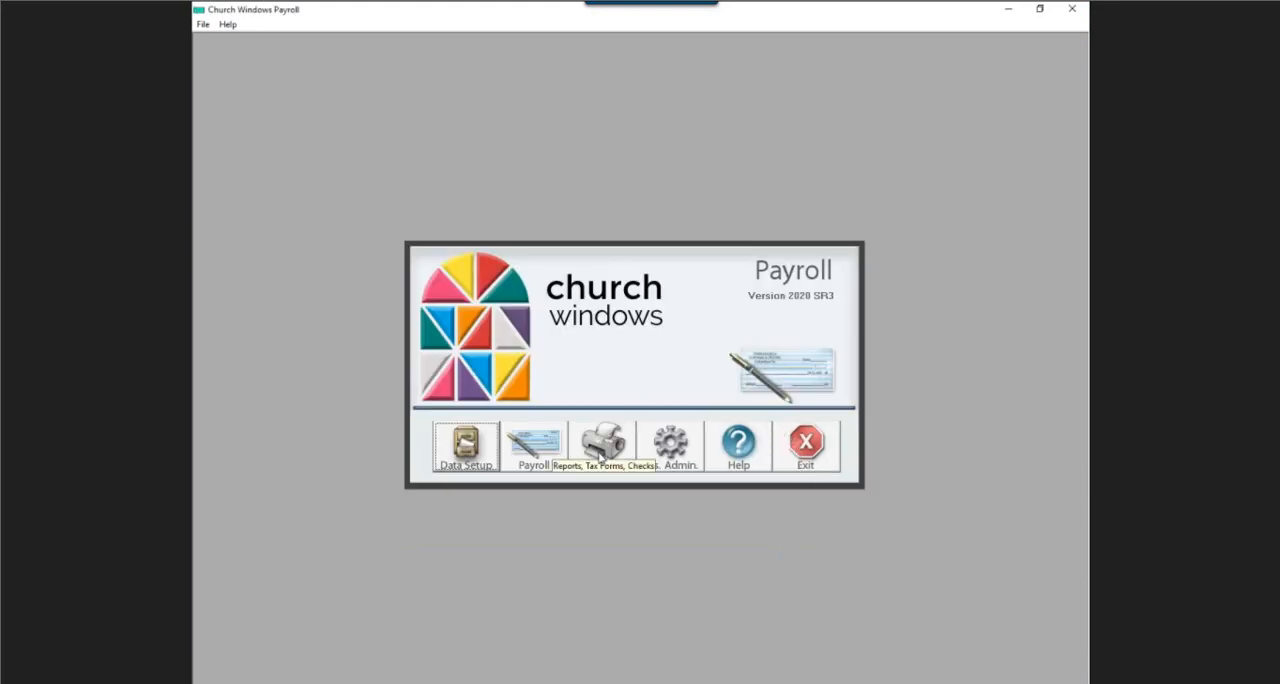
# Start another quarterly Form 941 for the Second Quarter with the Monthly deposit schedule and deposit state OH.
pyautogui.click(600, 457)
pyautogui.moveTo(666, 196)
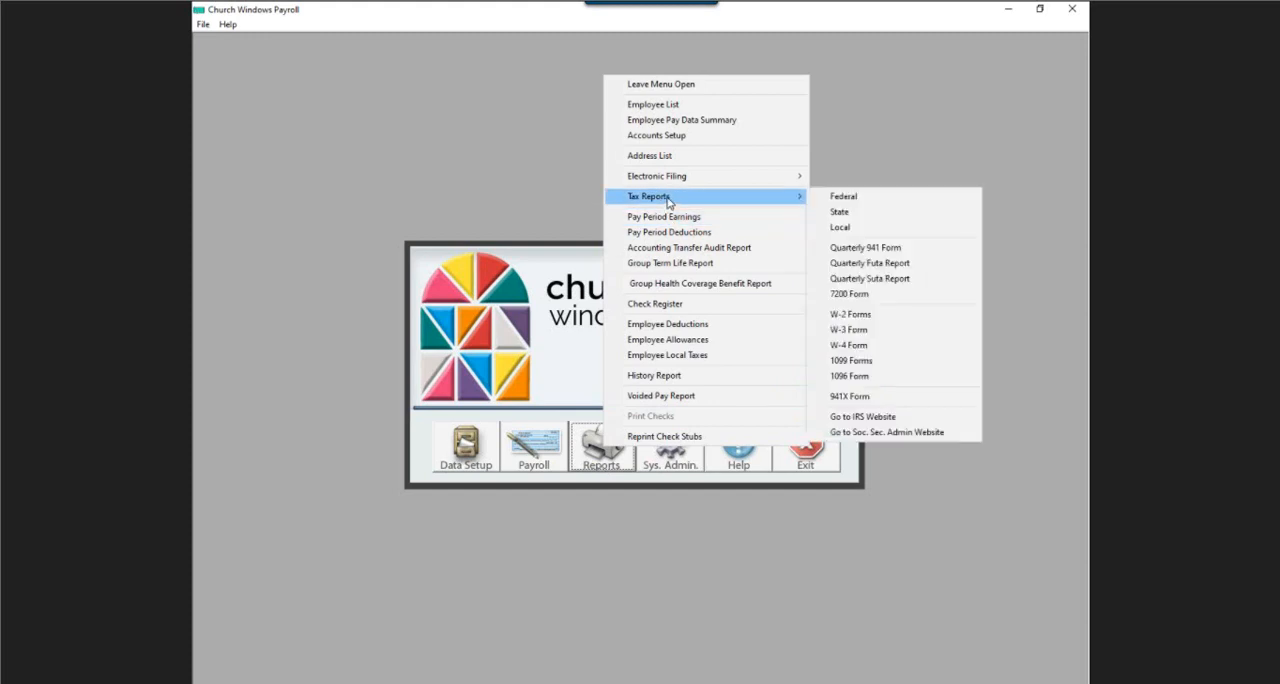
pyautogui.click(864, 249)
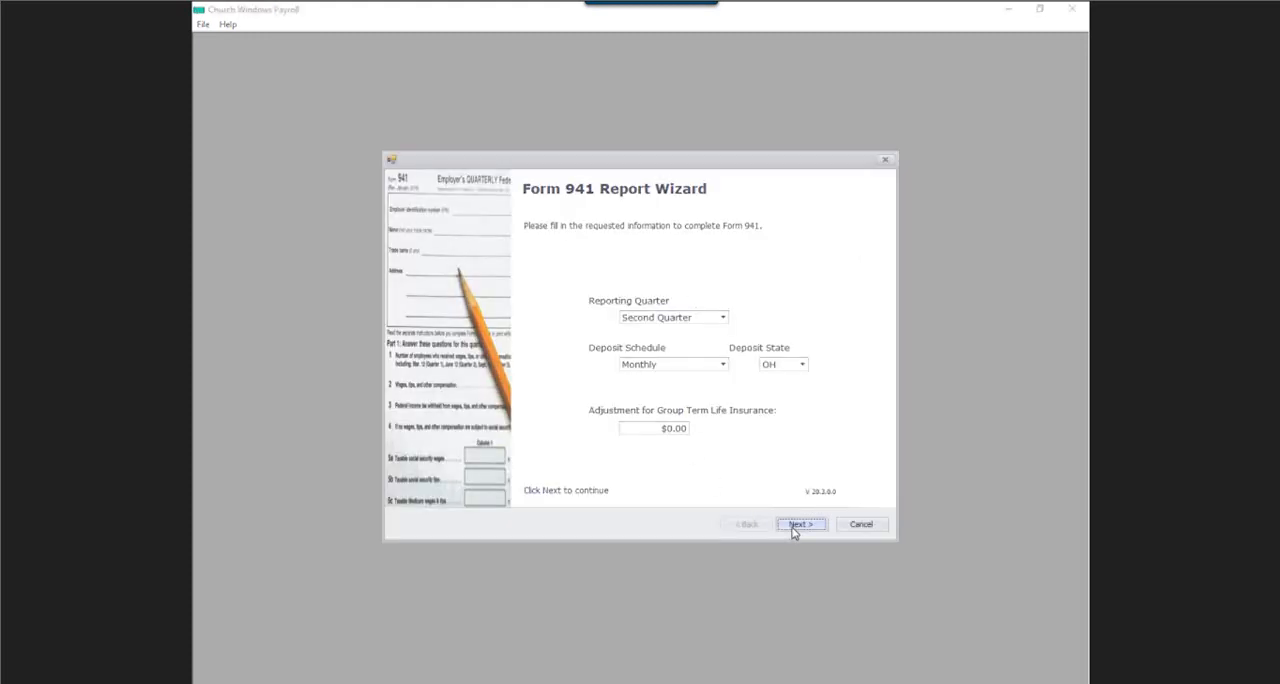
pyautogui.click(795, 525)
# Answer the Coronavirus Relief Act questions: No to sick or family leave wages, Yes to employee retention credit, Form 7200 filing and tax deposit deferral.
pyautogui.click(520, 340)
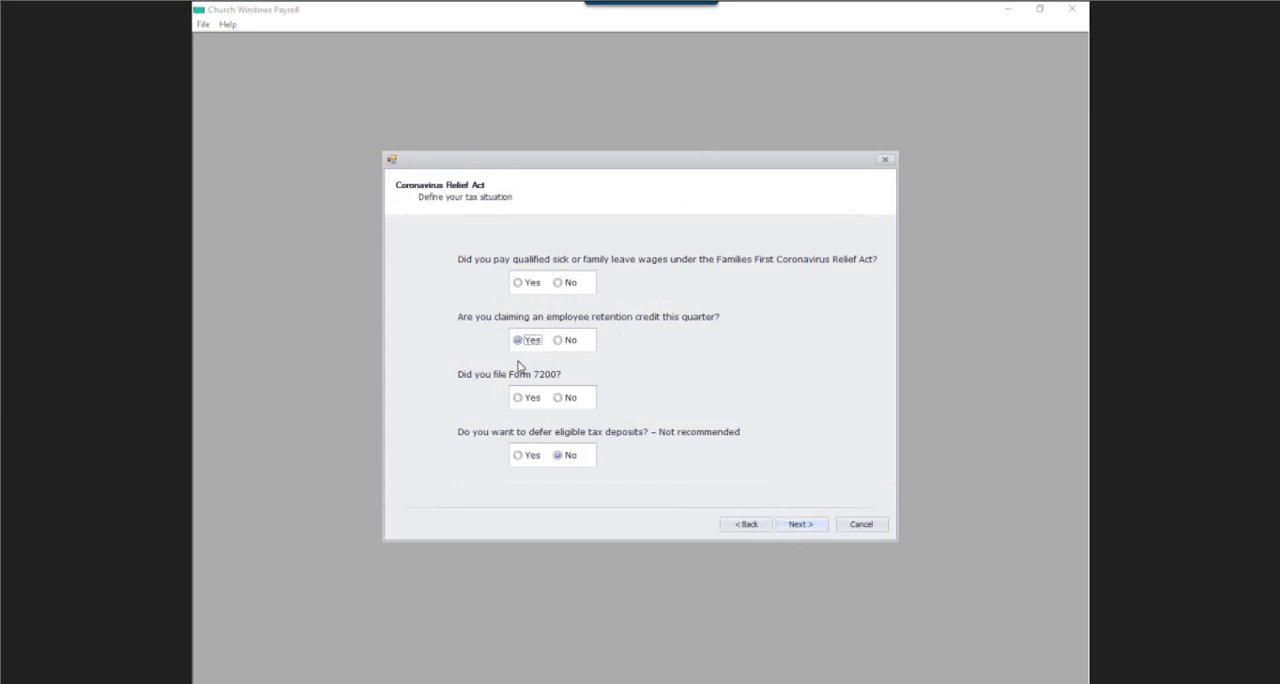
pyautogui.click(520, 397)
pyautogui.click(518, 455)
pyautogui.click(797, 526)
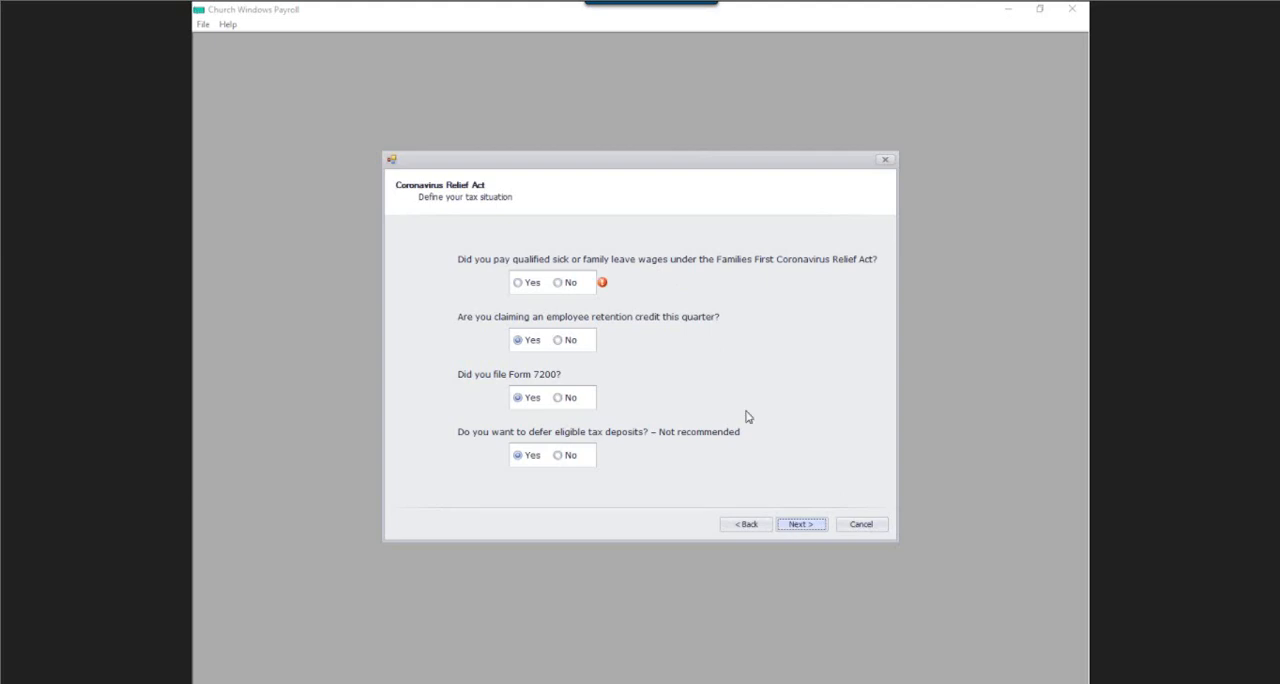
pyautogui.click(558, 284)
pyautogui.click(807, 533)
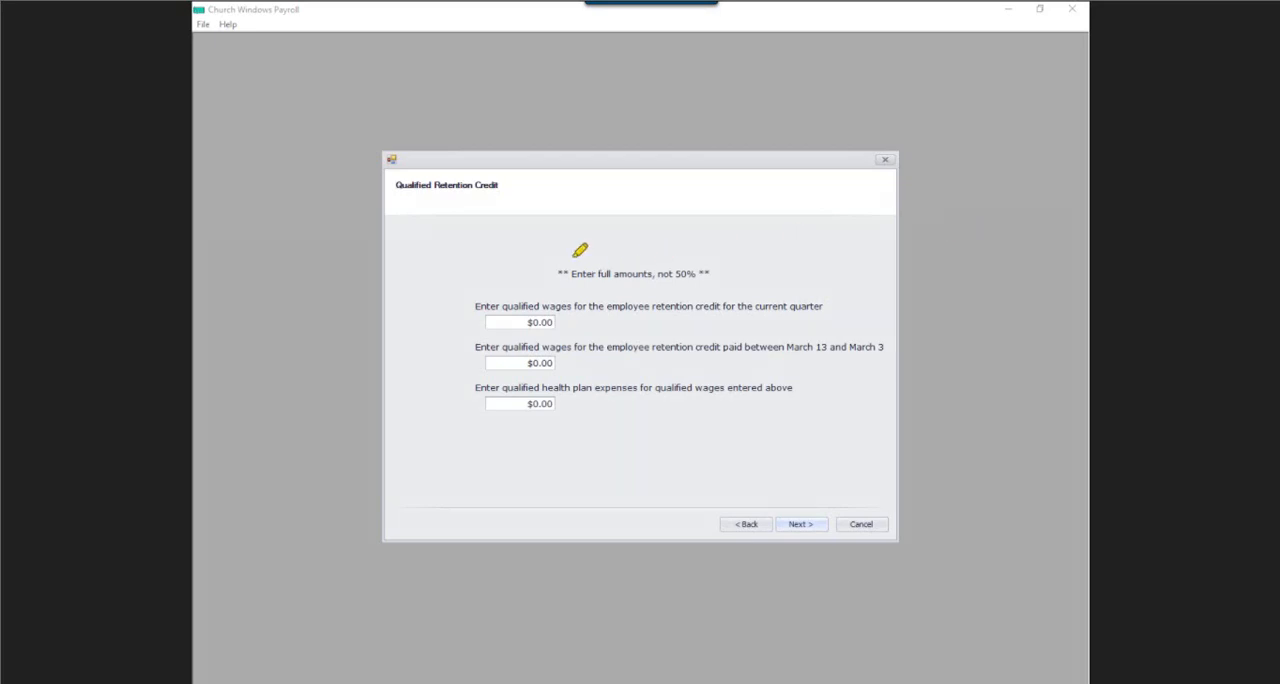
# Set the current quarter's qualified wages for the employee retention credit to $1,500.00, using the full amount.
pyautogui.moveTo(559, 252)
pyautogui.mouseDown()
pyautogui.moveTo(780, 234)
pyautogui.moveTo(776, 286)
pyautogui.moveTo(503, 252)
pyautogui.moveTo(660, 226)
pyautogui.moveTo(707, 238)
pyautogui.mouseUp()
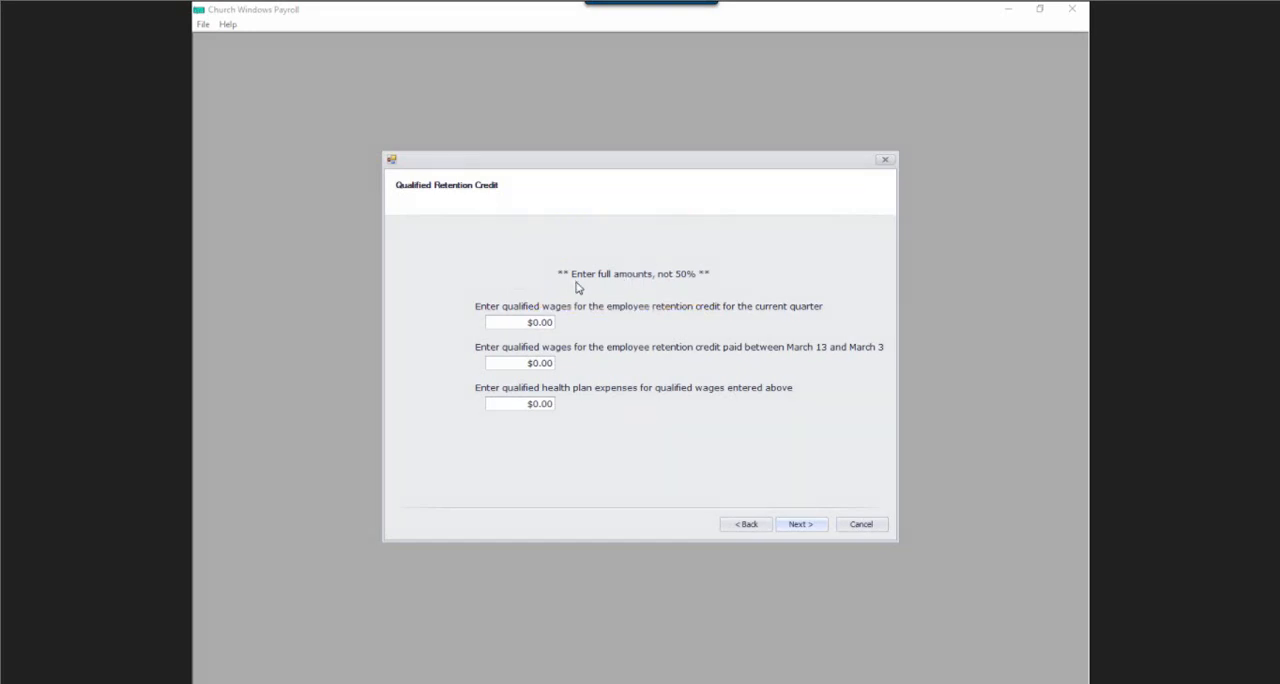
pyautogui.click(500, 323)
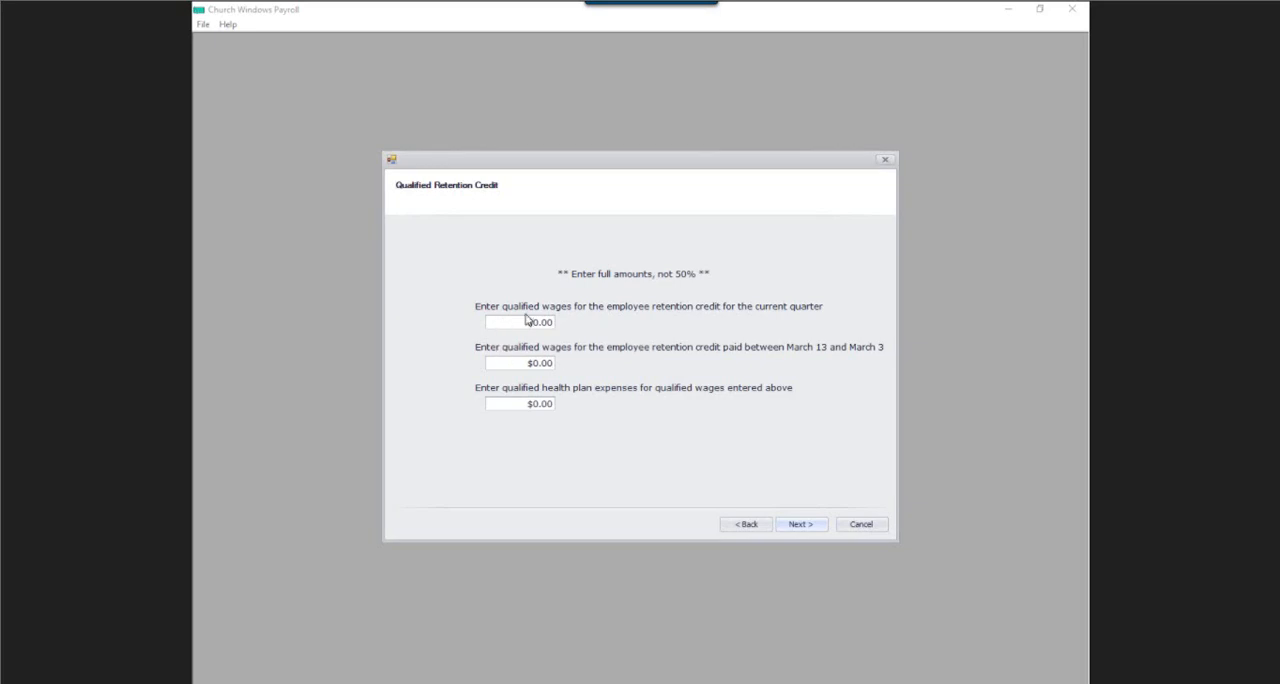
pyautogui.moveTo(528, 321); pyautogui.dragTo(630, 326)
pyautogui.click(528, 321)
pyautogui.write('15000')
pyautogui.press('BackSpace')
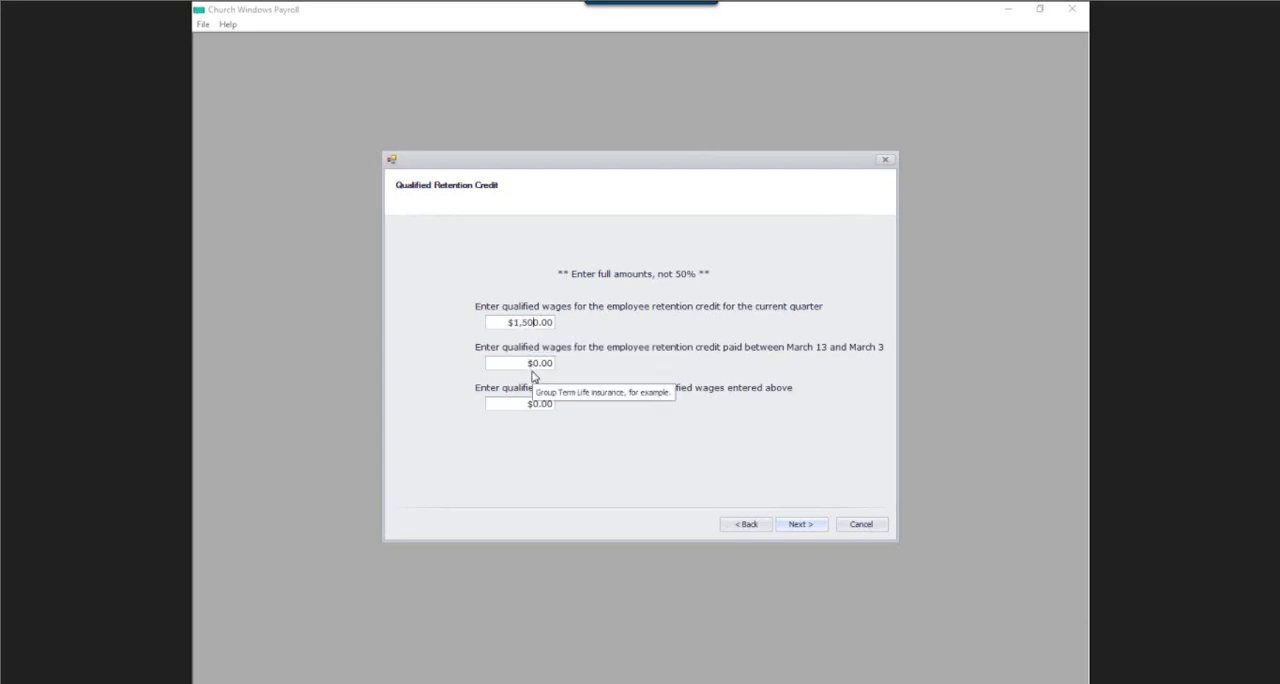
# Set the retention credit wages for the March 13 period to $500 and their qualified health plan expenses to $234.56.
pyautogui.click(522, 365)
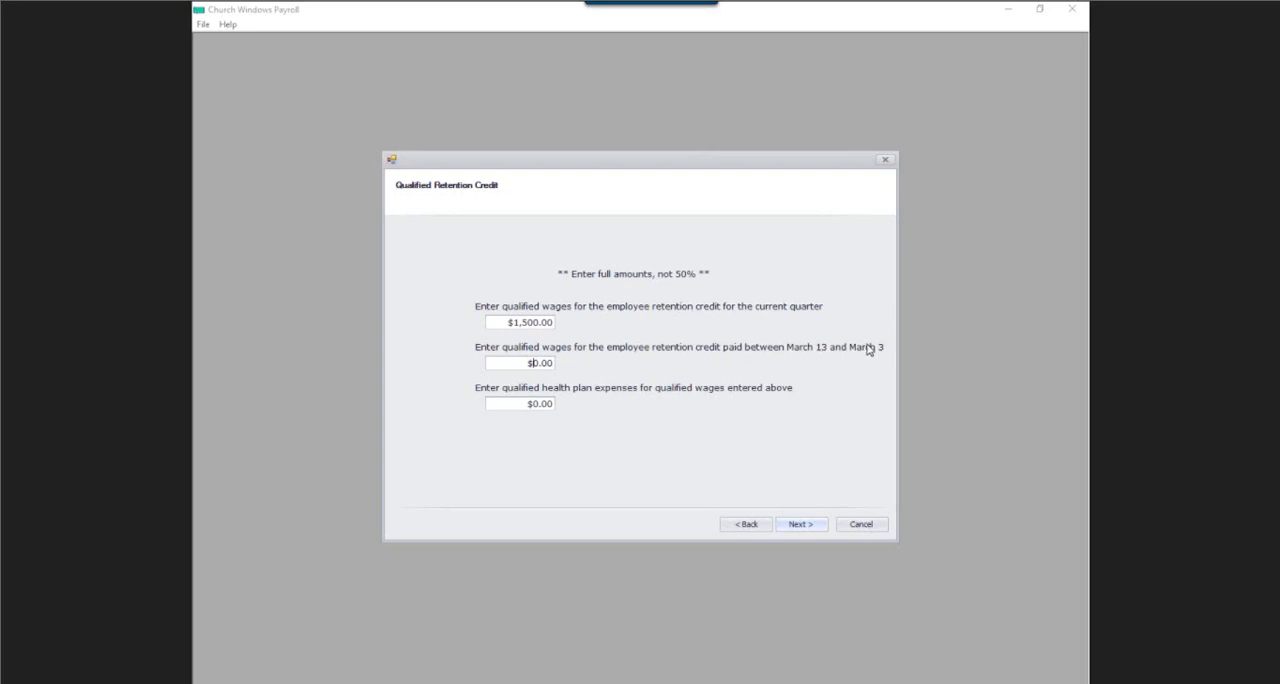
pyautogui.write('500')
pyautogui.press('BackSpace')
pyautogui.moveTo(524, 404)
pyautogui.moveTo(524, 404); pyautogui.dragTo(548, 406)
pyautogui.write('234.56')
pyautogui.click(796, 528)
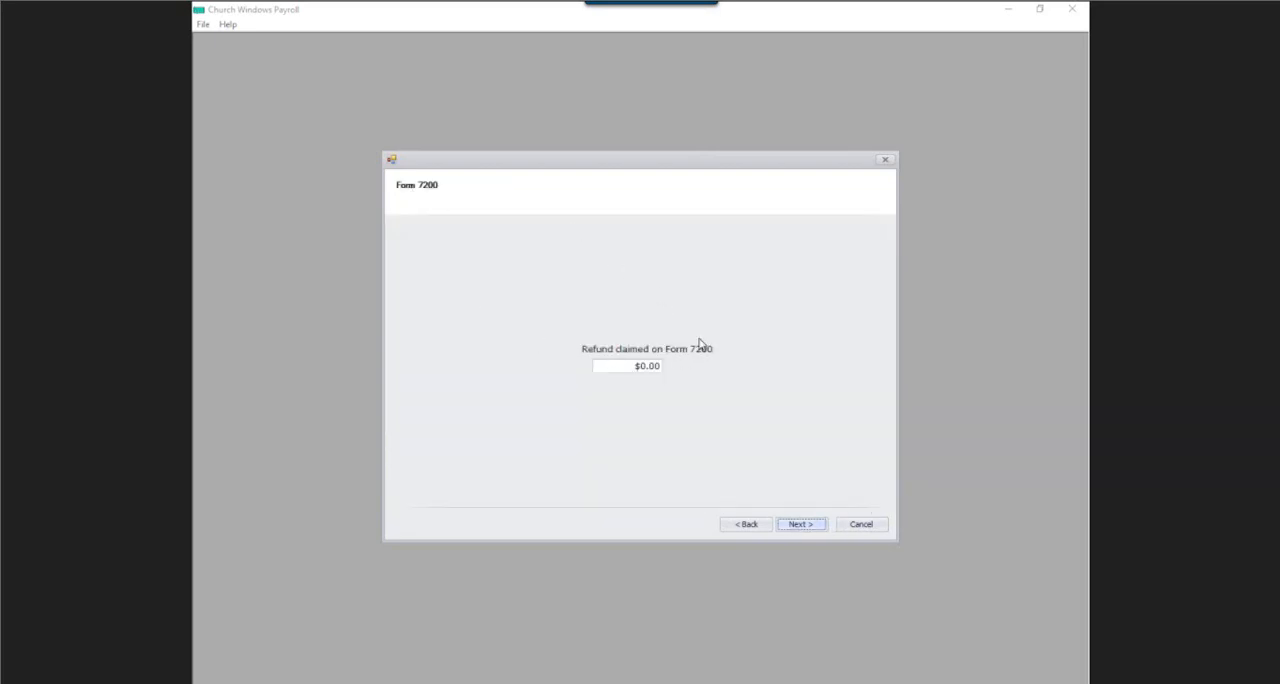
# Set the refund claimed on Form 7200 to $1,000 and the deferred employer's social security tax to $250.
pyautogui.moveTo(621, 363); pyautogui.dragTo(683, 373)
pyautogui.write('1000')
pyautogui.click(813, 525)
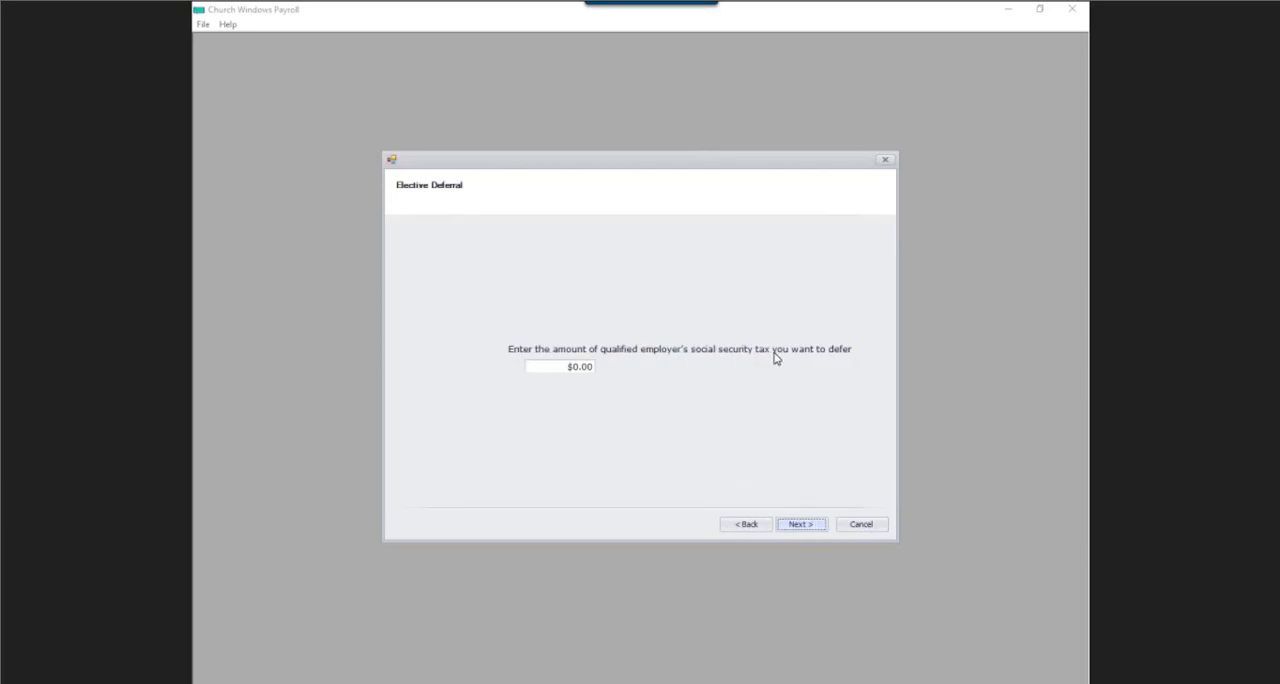
pyautogui.moveTo(567, 368); pyautogui.dragTo(649, 375)
pyautogui.write('250')
pyautogui.click(798, 525)
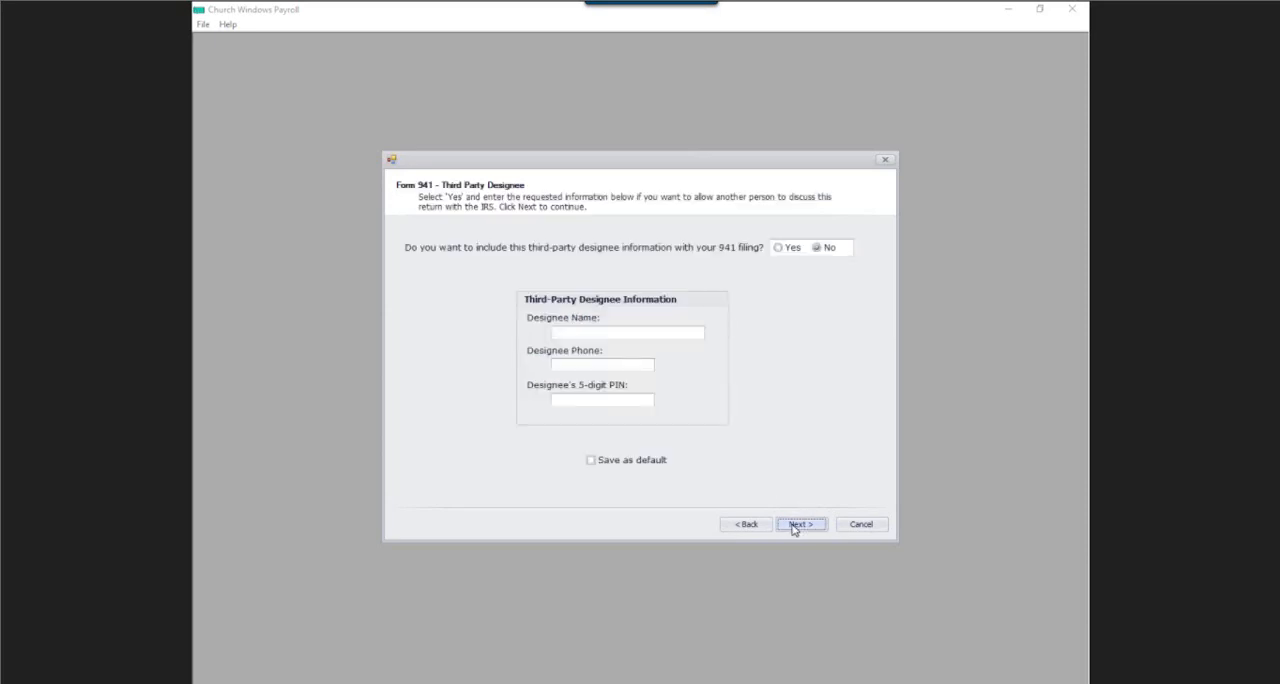
# Skip the third-party designee and paid preparer details and select Print form as the output for this return.
pyautogui.click(798, 527)
pyautogui.click(800, 526)
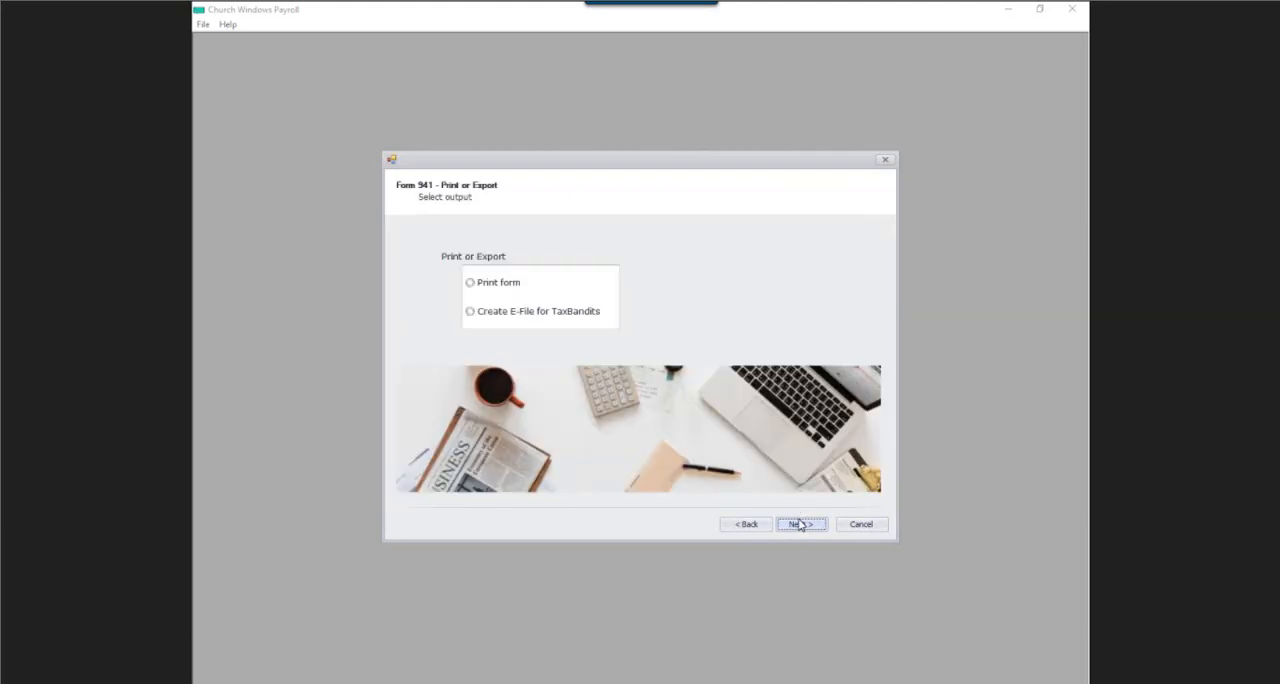
pyautogui.click(471, 284)
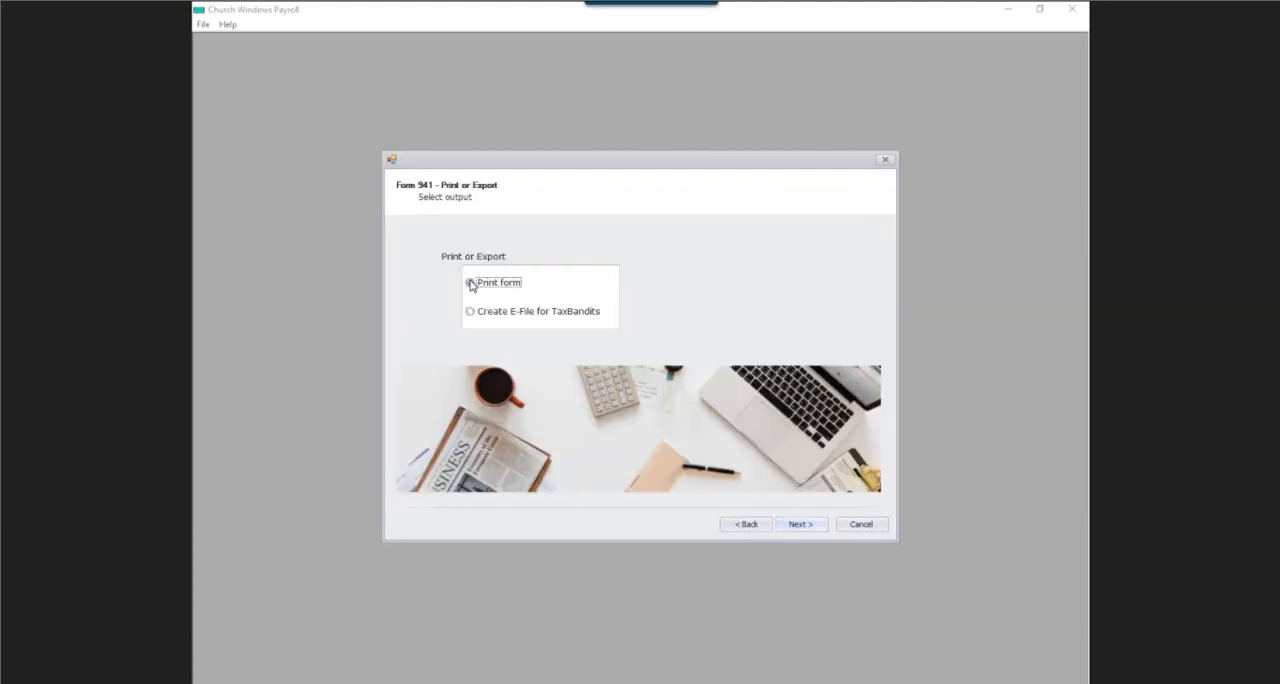
# Generate the retention credit return, accepting the period's total deposits and requesting a refund of the overpayment.
pyautogui.click(818, 528)
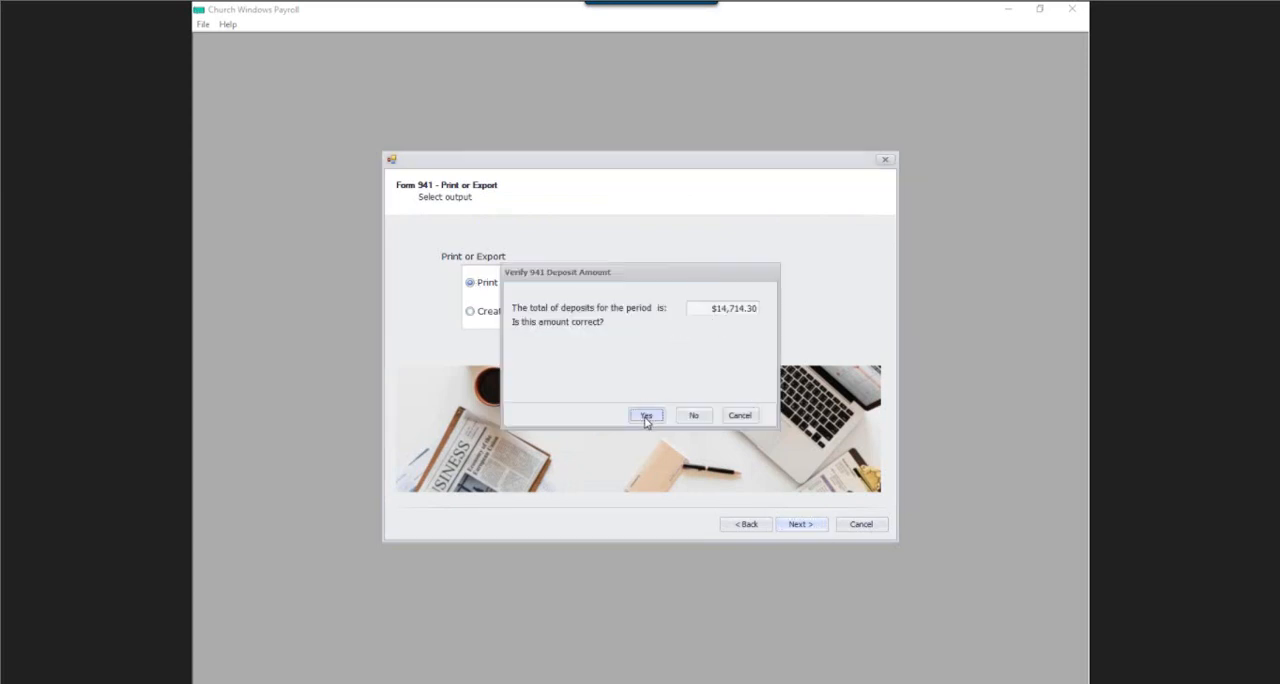
pyautogui.click(646, 416)
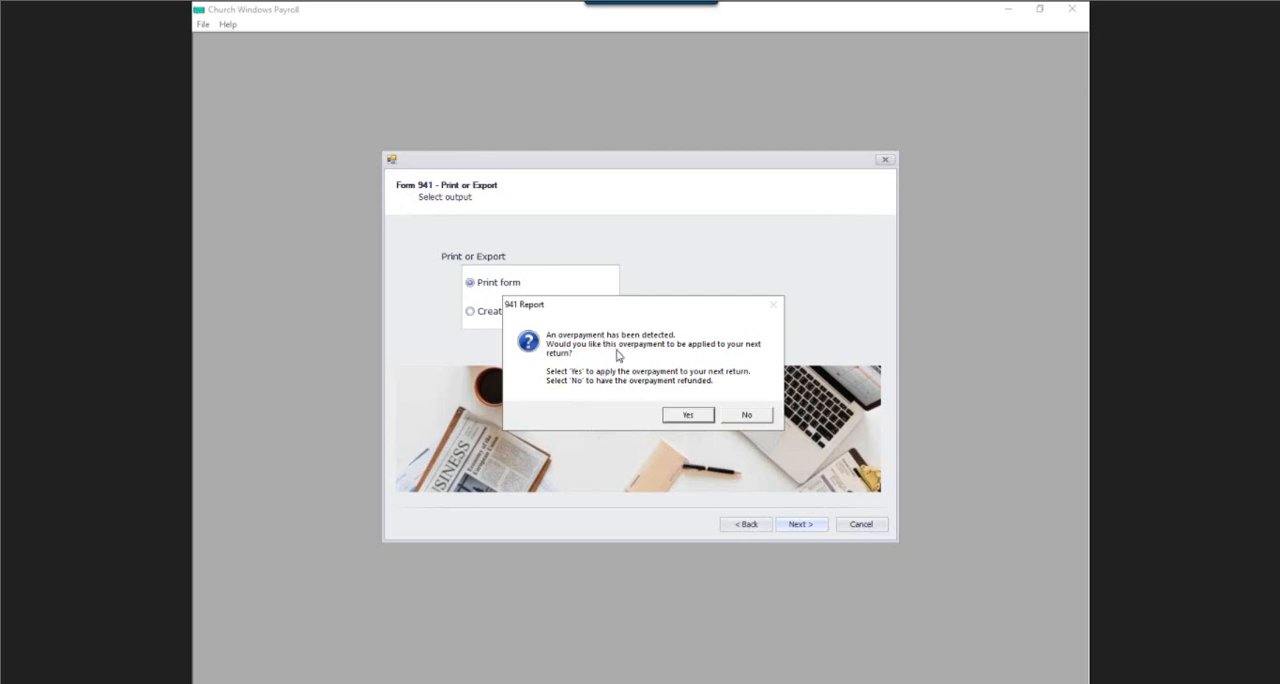
pyautogui.click(749, 418)
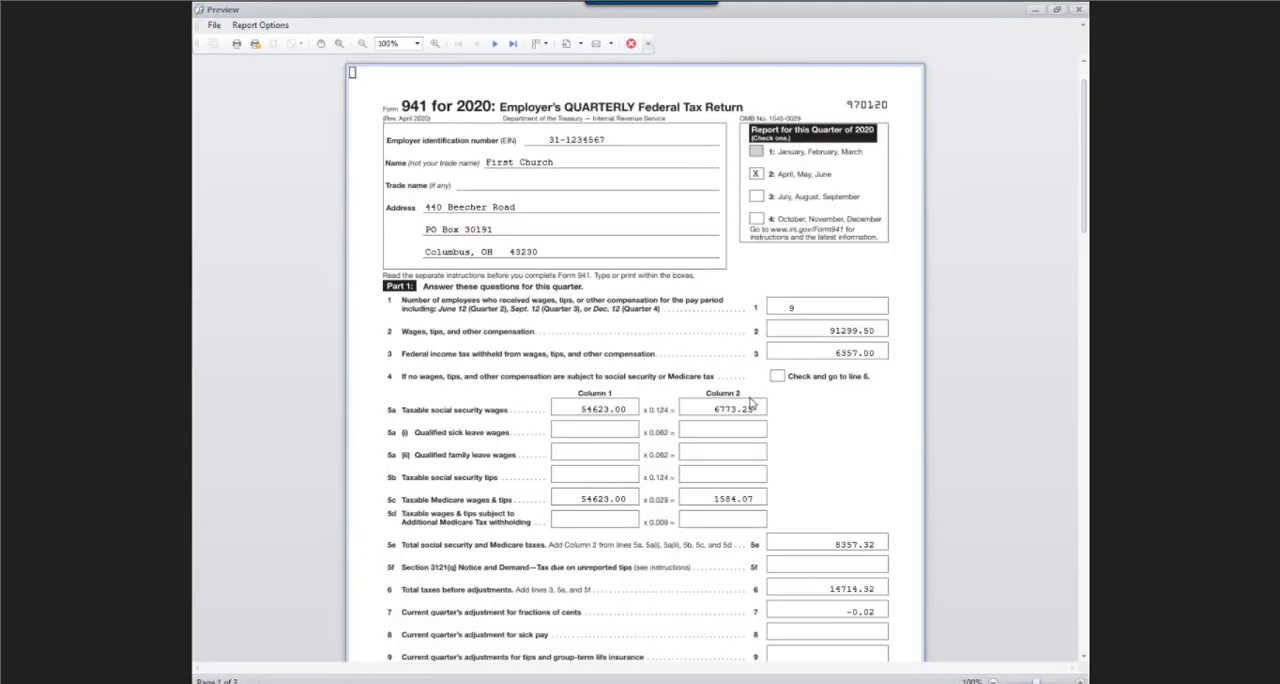
# Examine the deferral, retention credit and Form 7200 advance lines on page 2, and close the preview and finished wizard.
pyautogui.scroll(-1, 752, 418)
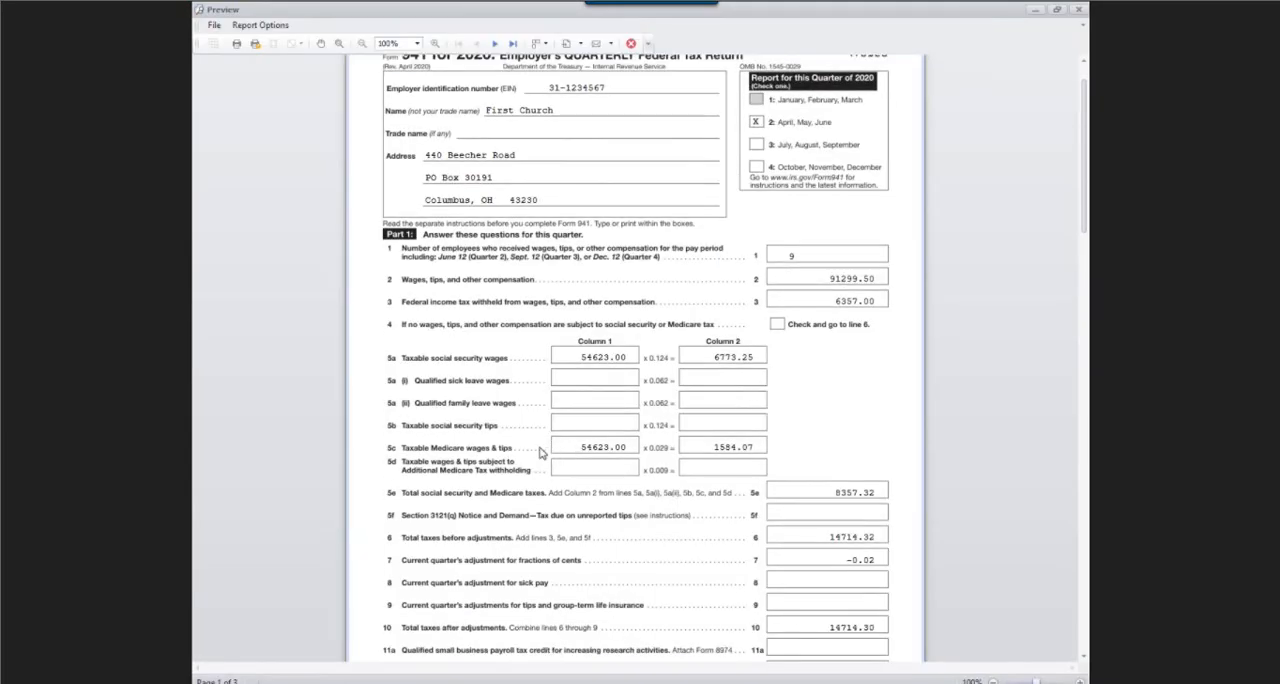
pyautogui.scroll(-1, 510, 384)
pyautogui.scroll(-7, 518, 383)
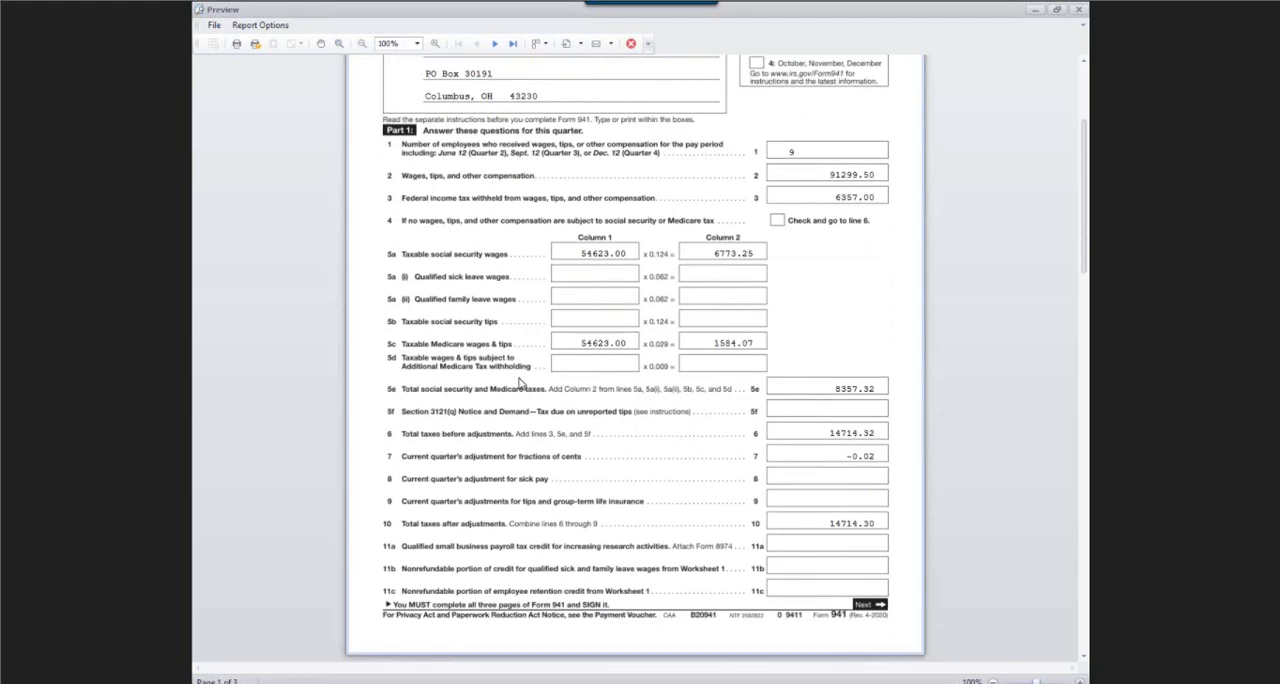
pyautogui.scroll(-1, 518, 383)
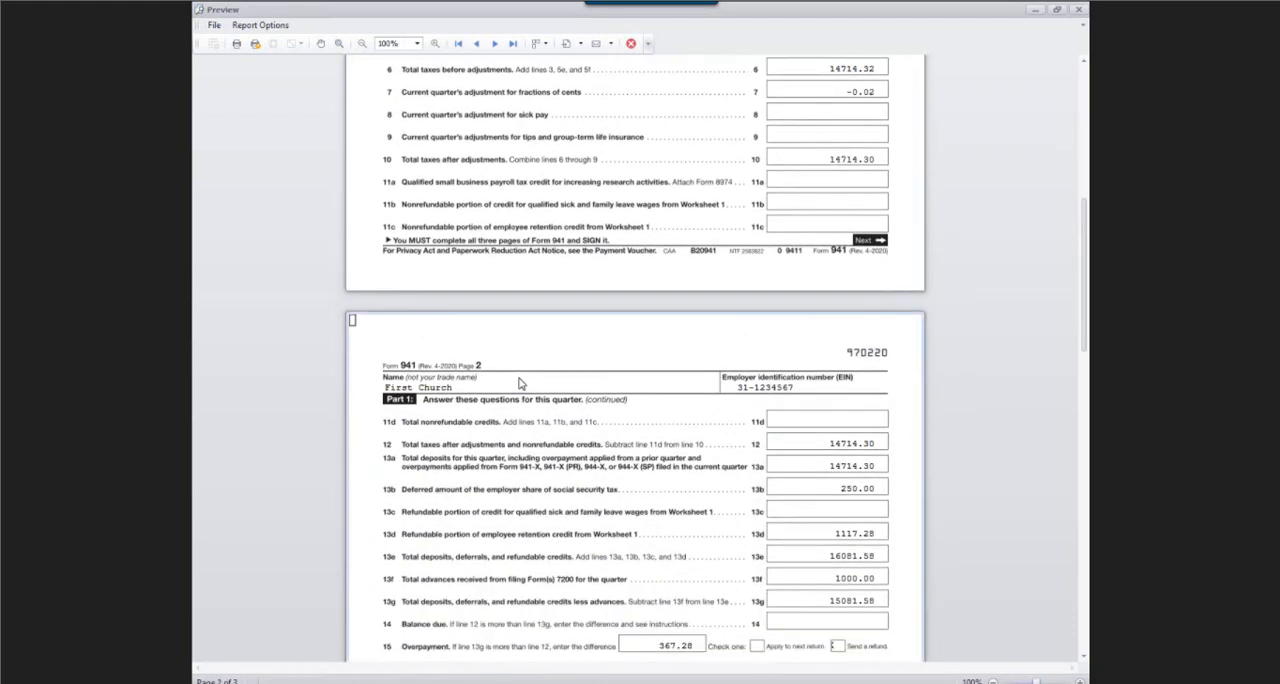
pyautogui.scroll(-2, 518, 383)
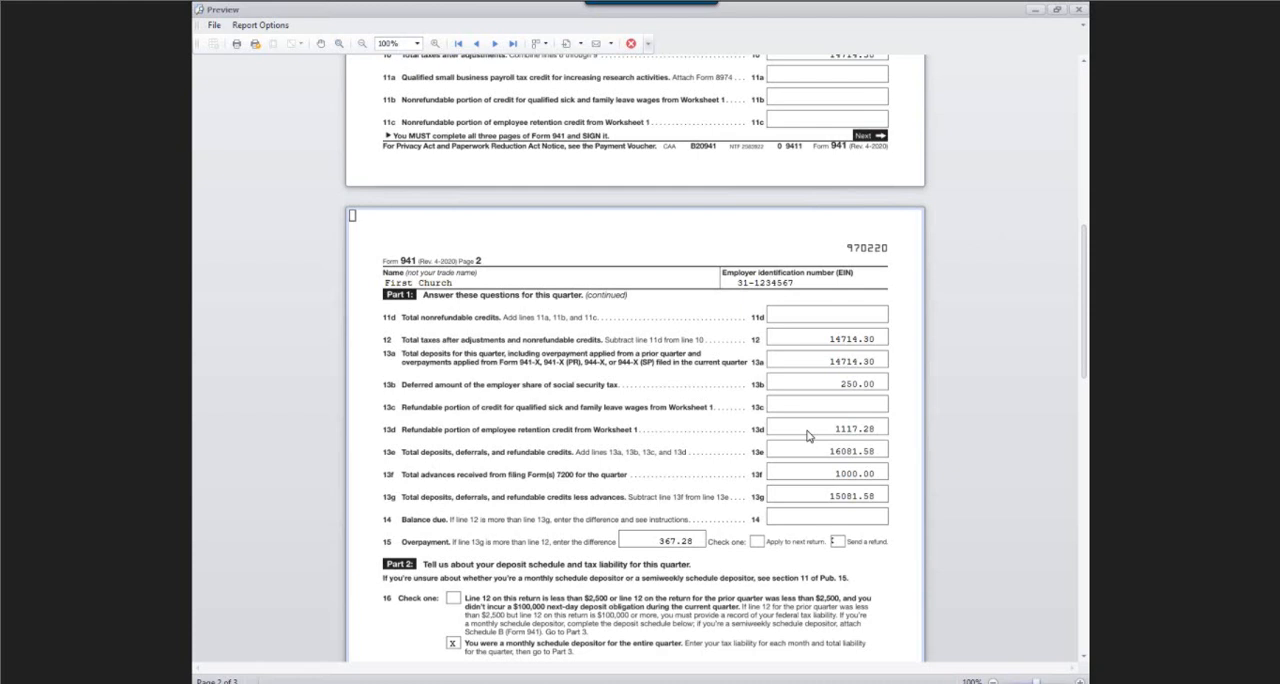
pyautogui.click(630, 43)
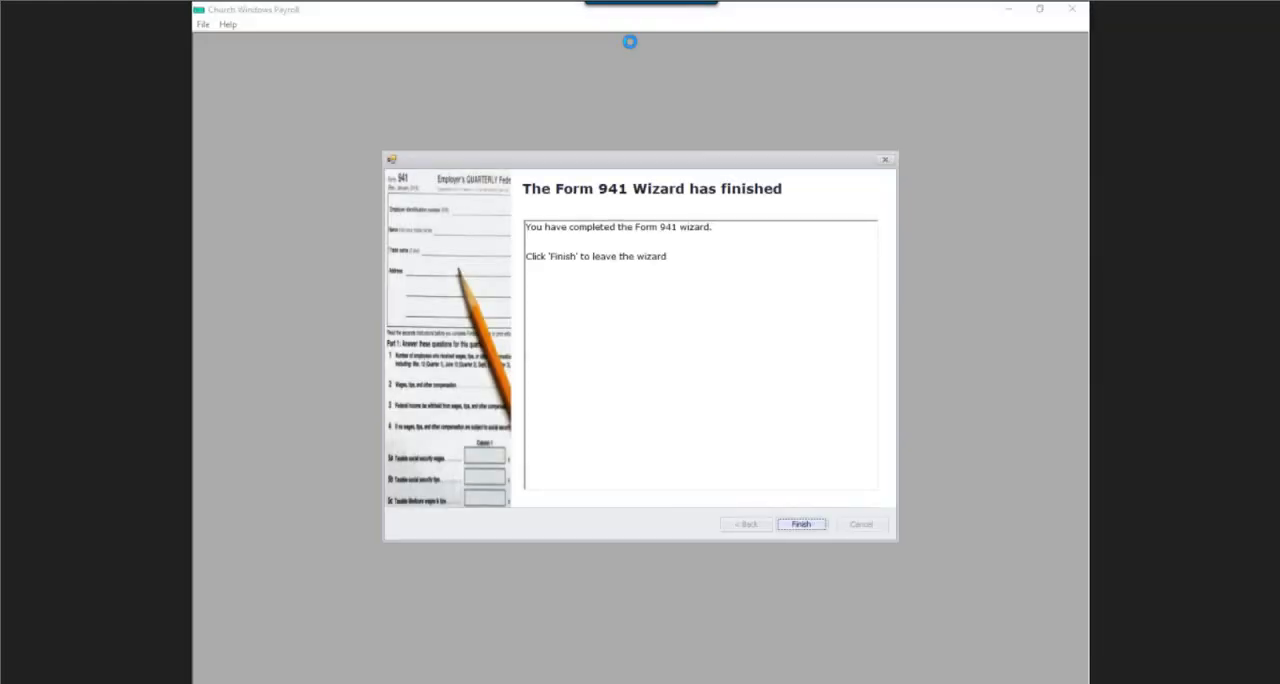
pyautogui.click(799, 528)
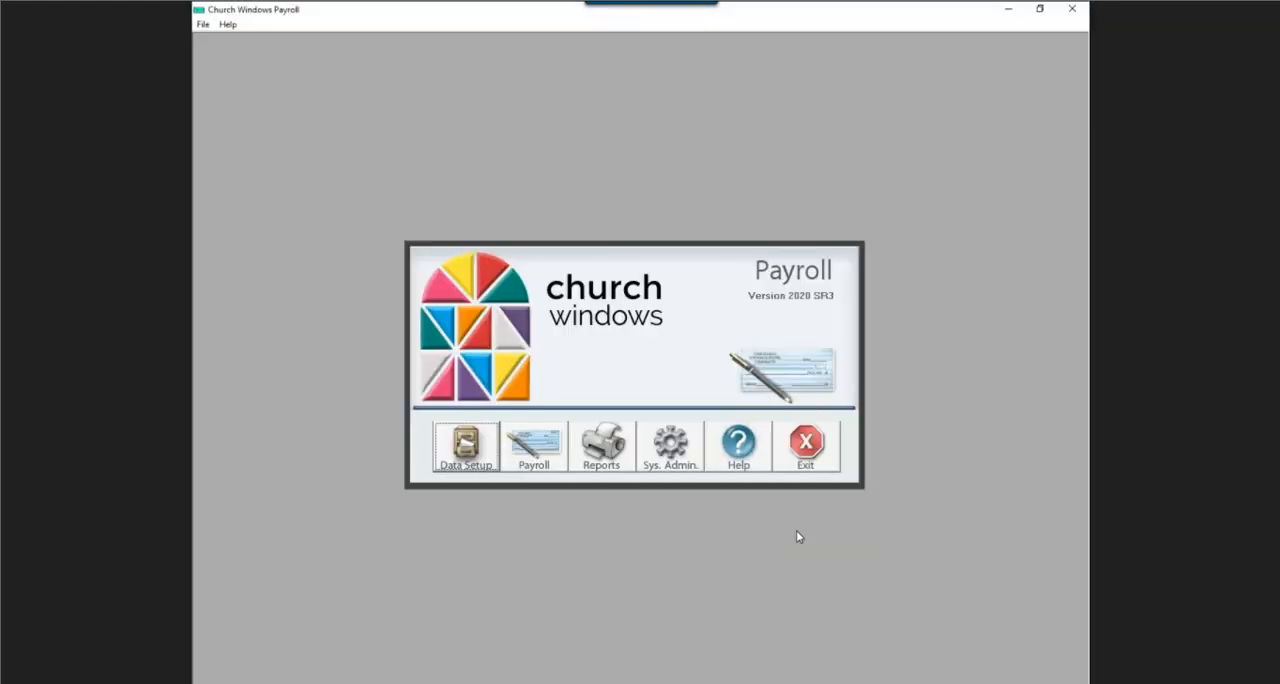